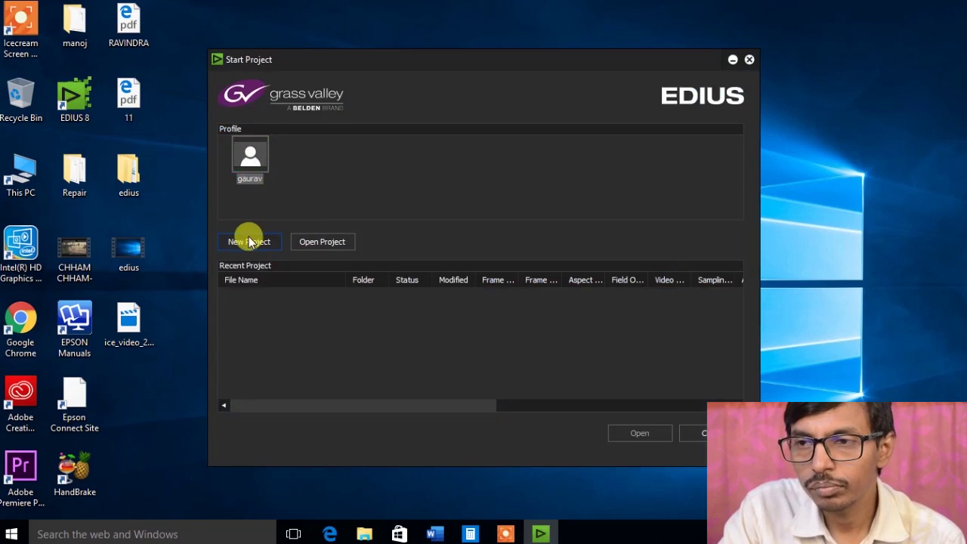
Choose the existing user profile to start a brand-new EDIUS 8 project
left_click(249, 241)
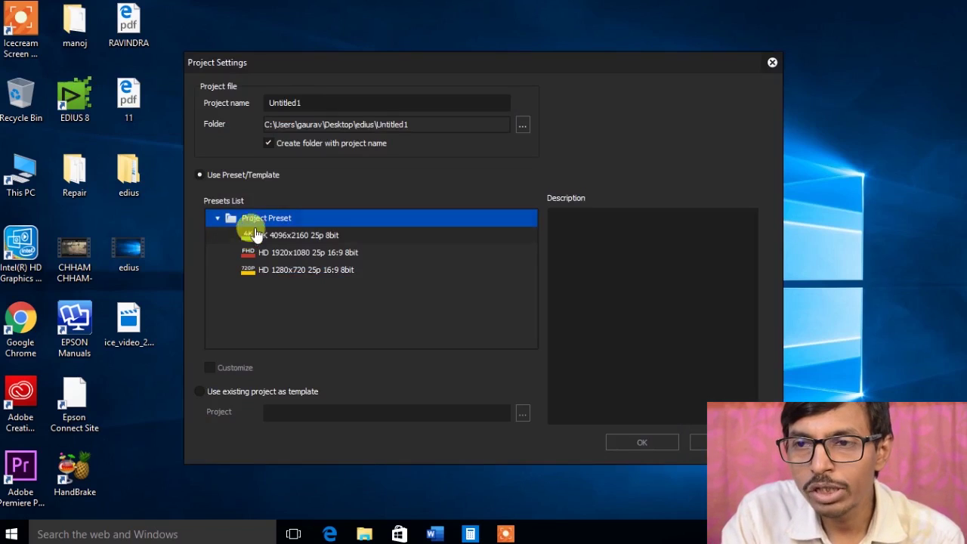
Rename the project to 'edius' and copy the name
double_click(304, 102)
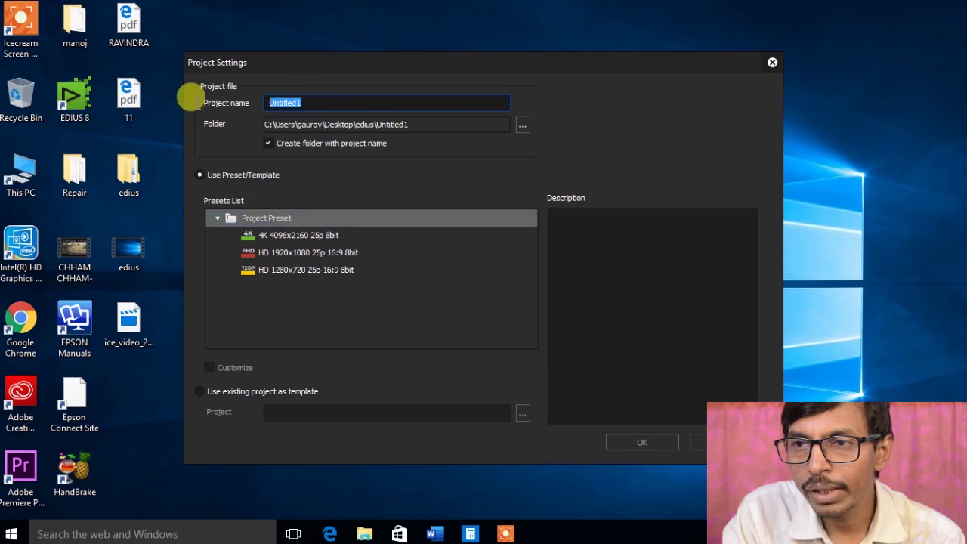
key("BackSpace")
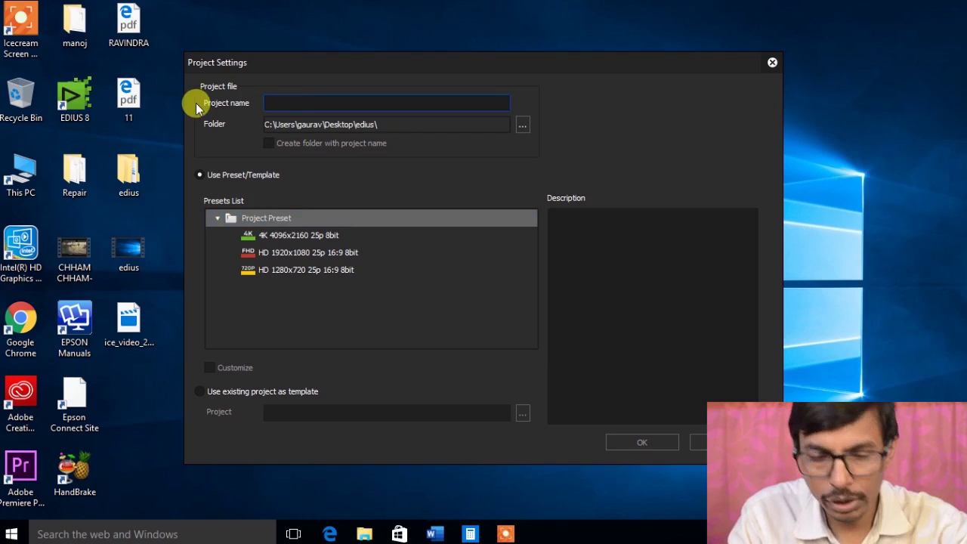
type("edius")
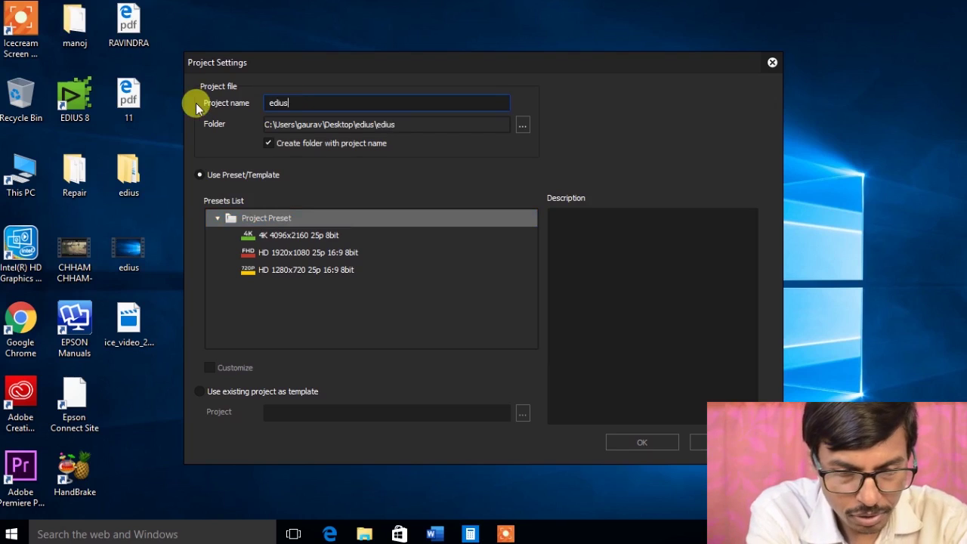
left_click_drag(292, 104, 269, 102)
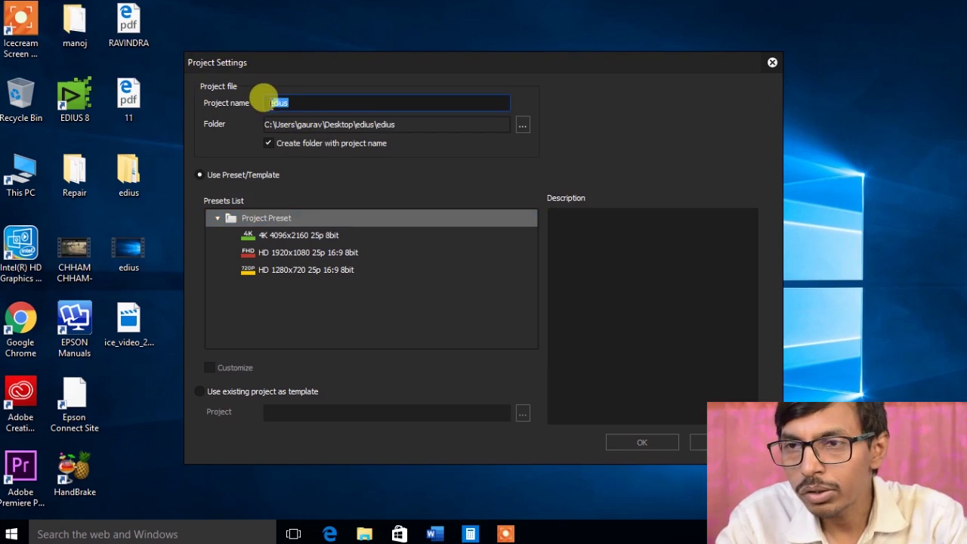
right_click(269, 102)
left_click(287, 142)
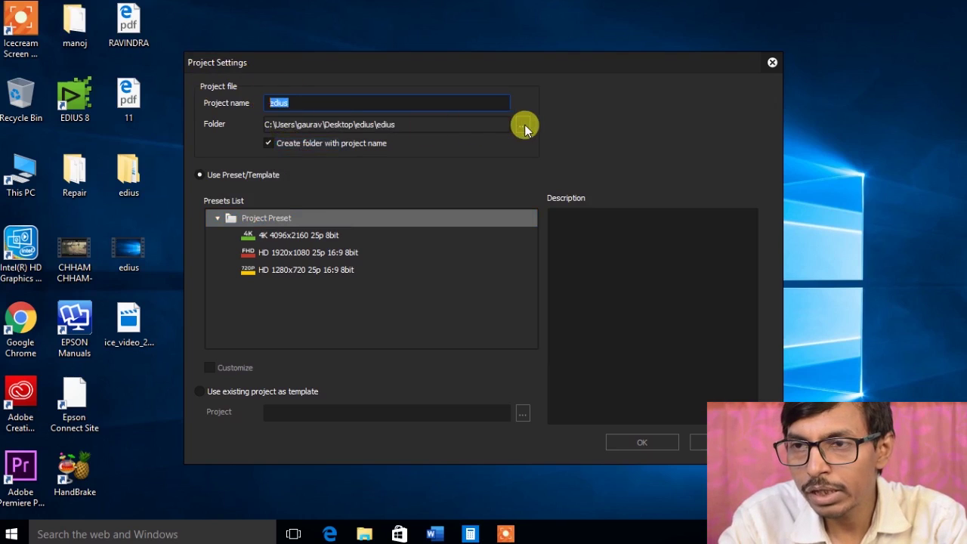
Save it in the Desktop\edius folder with the HD 1280x720 25p 8bit preset
left_click(523, 125)
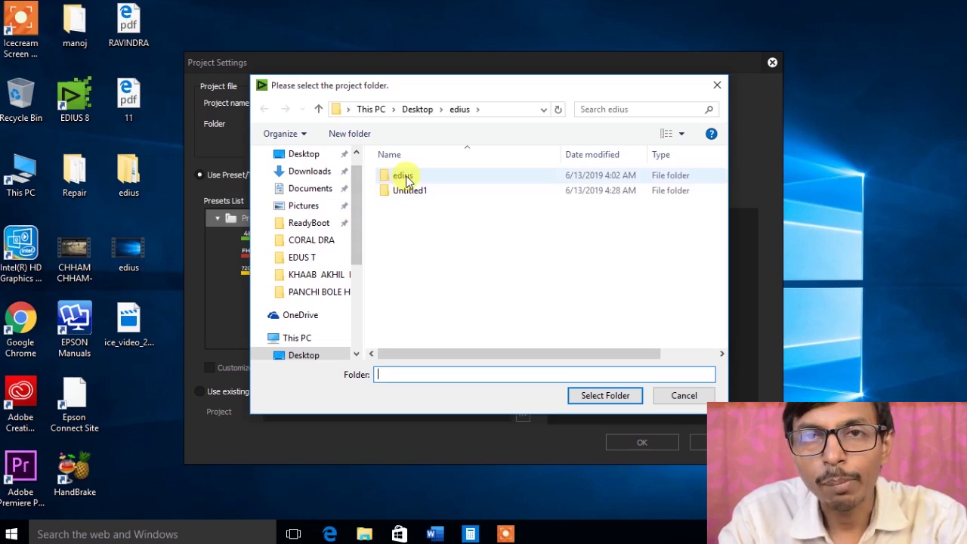
left_click(406, 180)
left_click(600, 398)
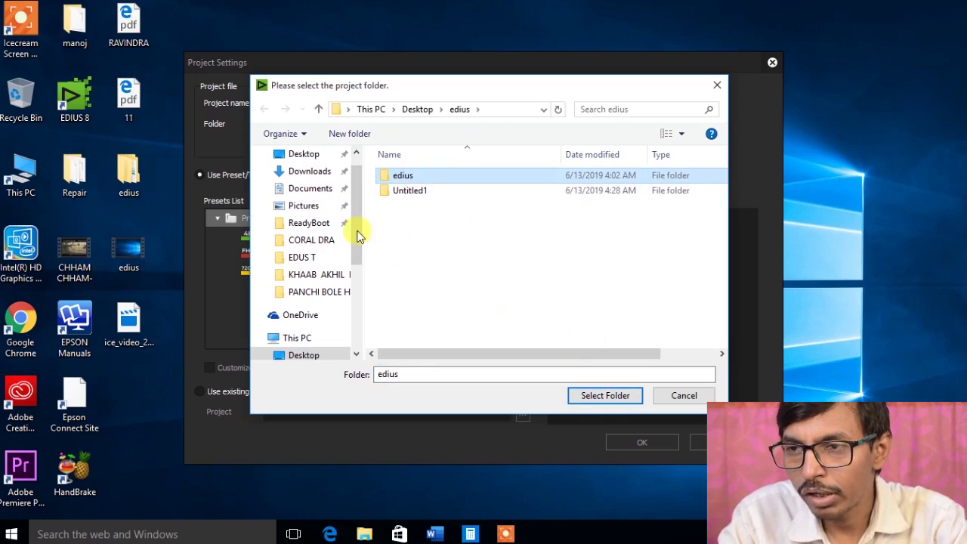
left_click(304, 156)
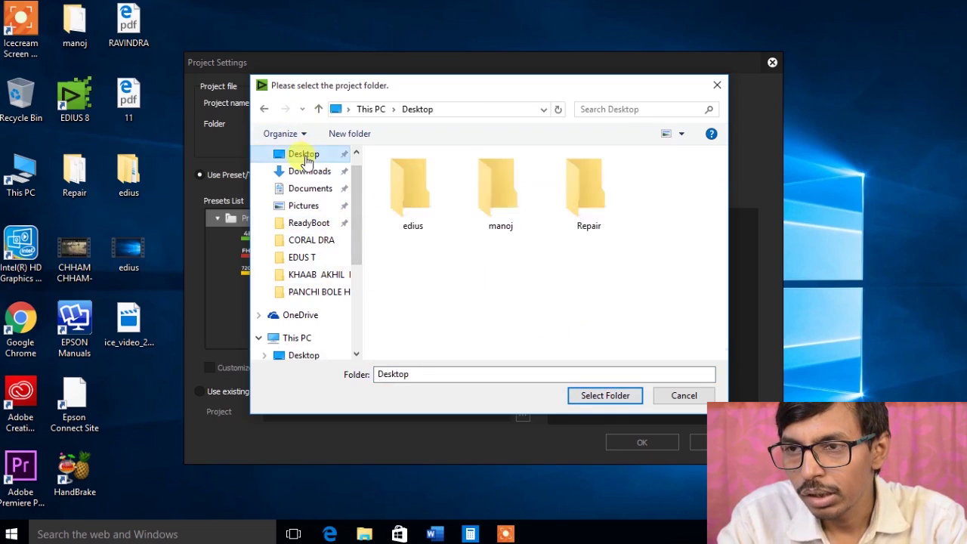
left_click(412, 190)
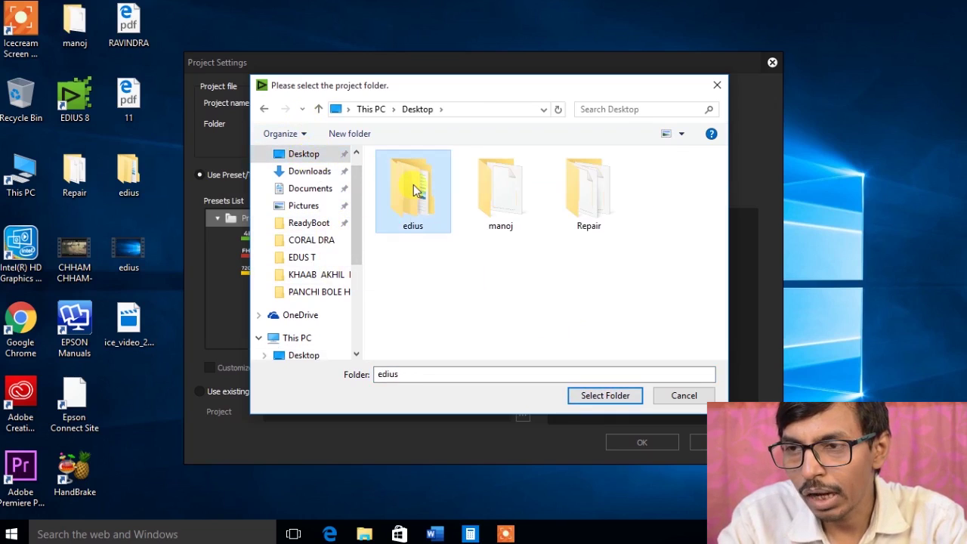
left_click(610, 395)
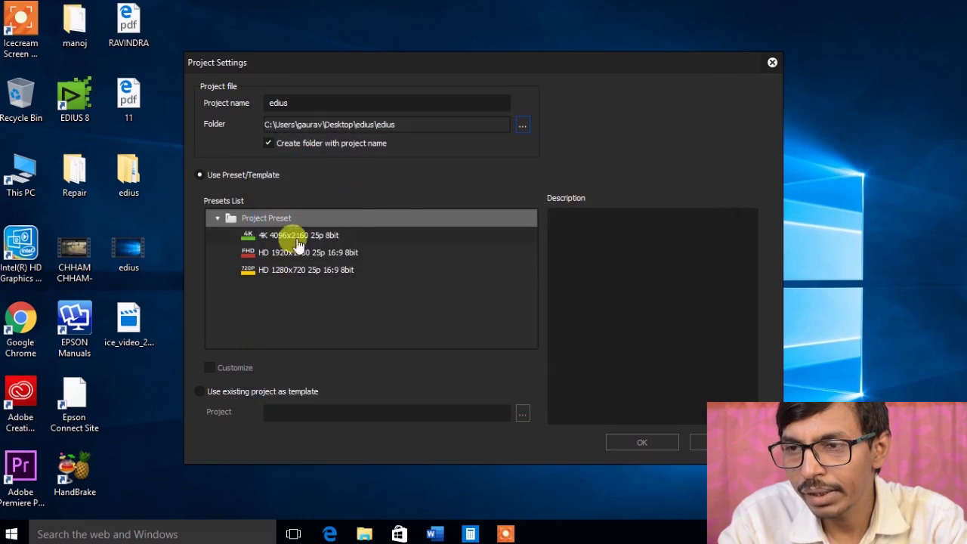
left_click(286, 272)
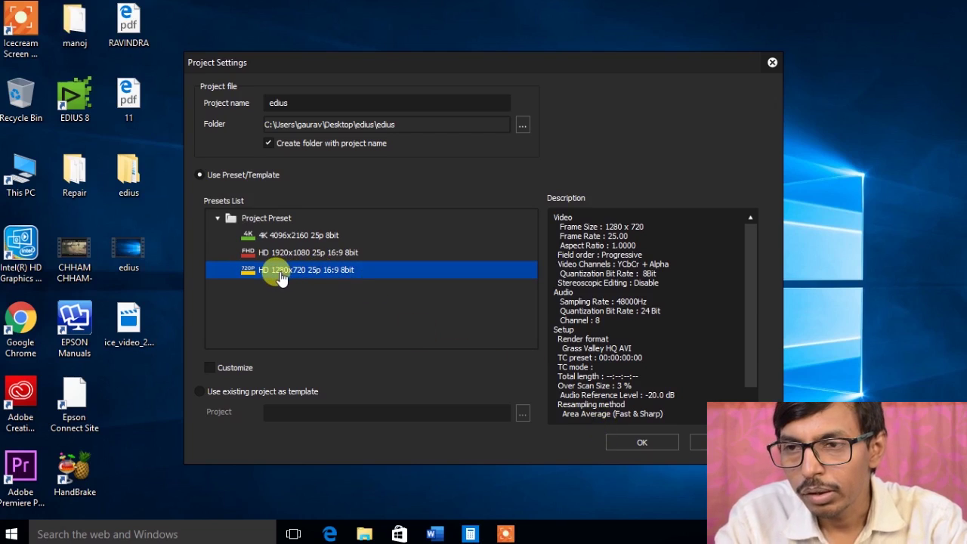
left_click(623, 441)
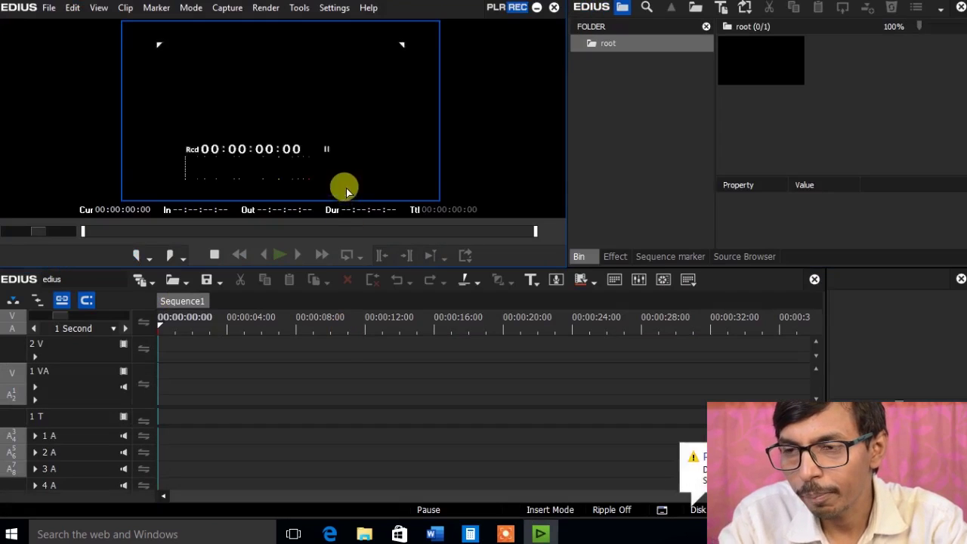
left_click(496, 10)
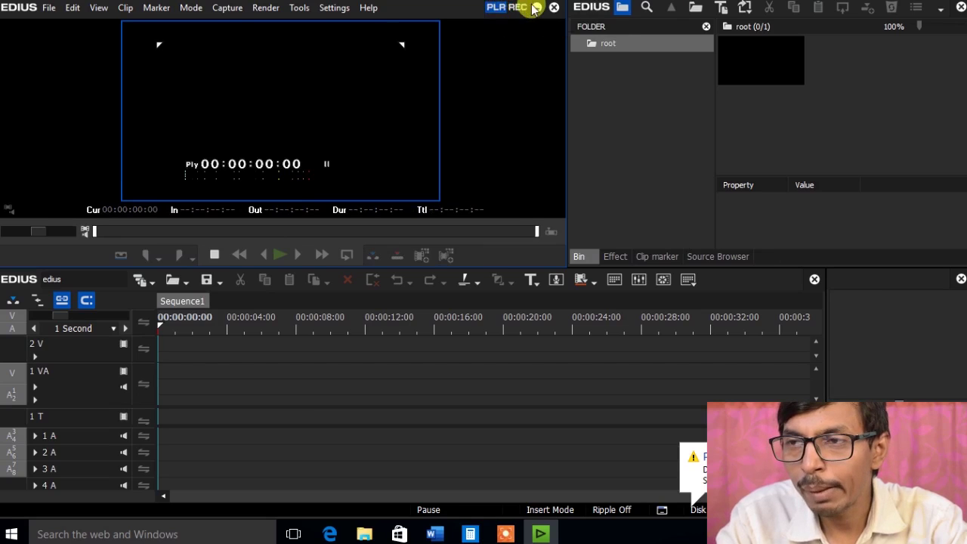
left_click(524, 9)
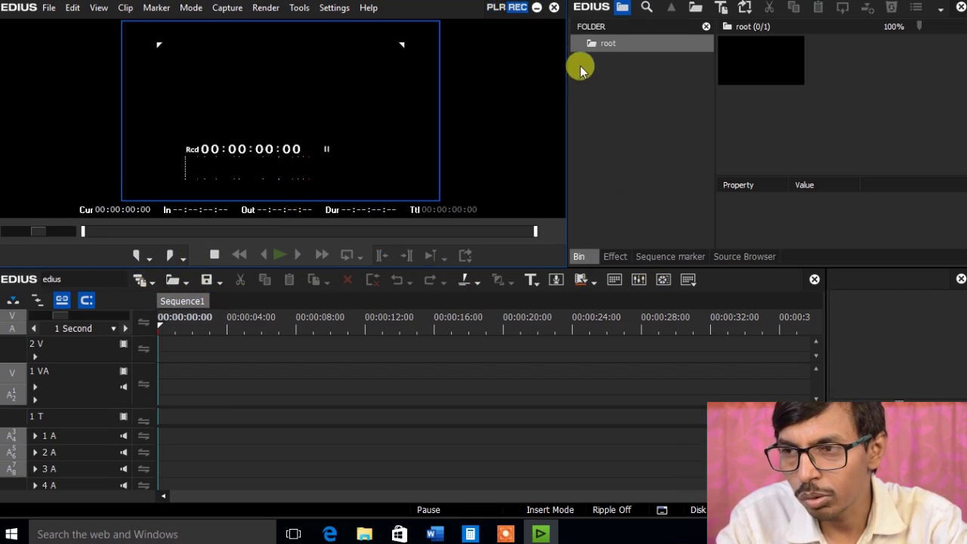
left_click(152, 283)
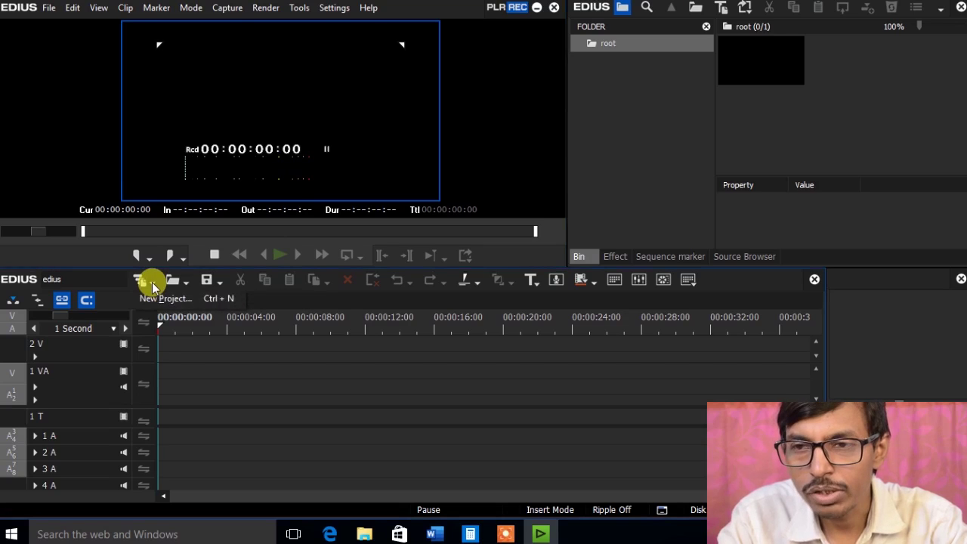
left_click(170, 299)
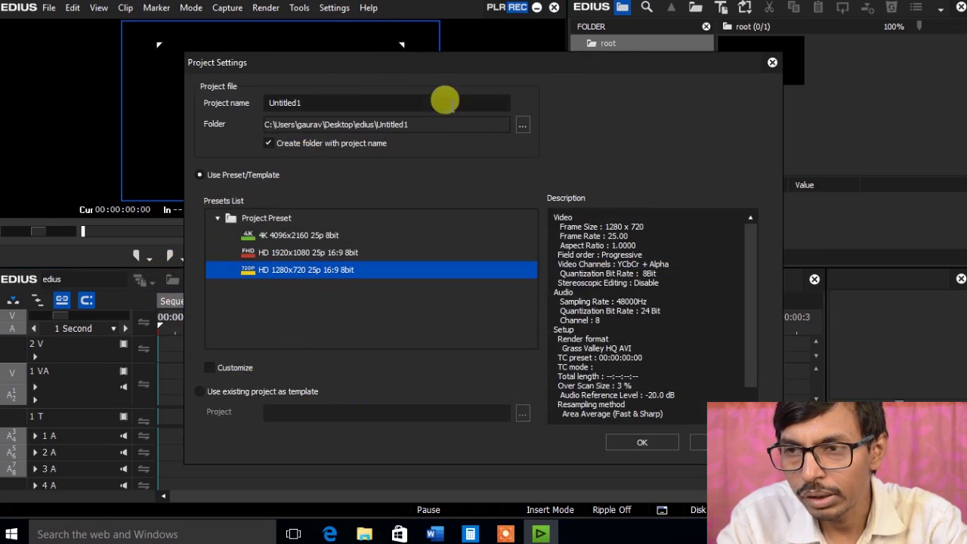
double_click(281, 101)
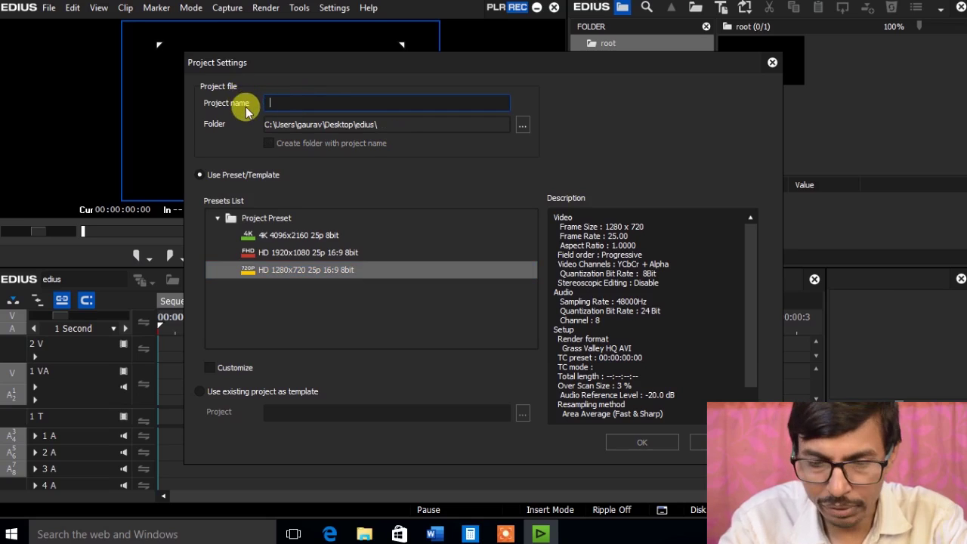
type("edius")
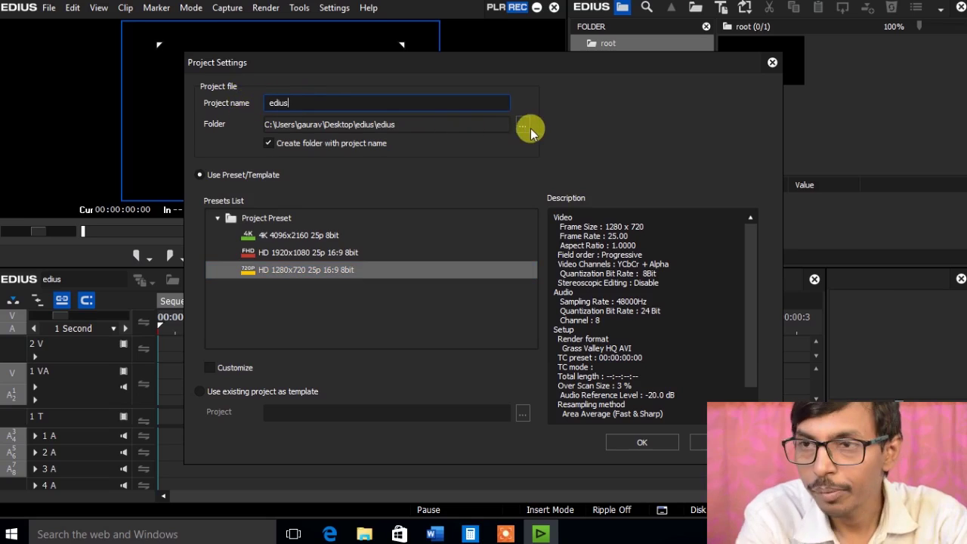
left_click(522, 125)
left_click(405, 175)
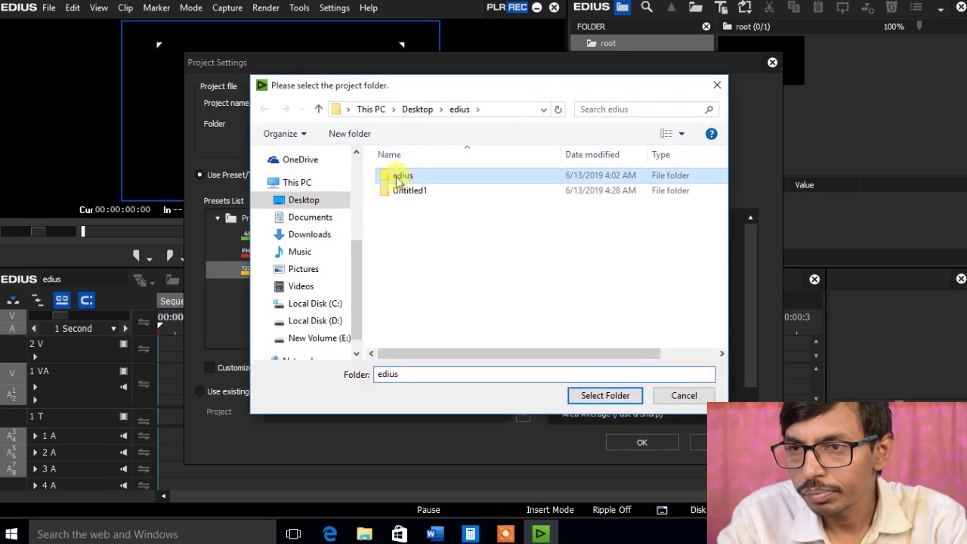
left_click(600, 395)
left_click(302, 269)
left_click(637, 439)
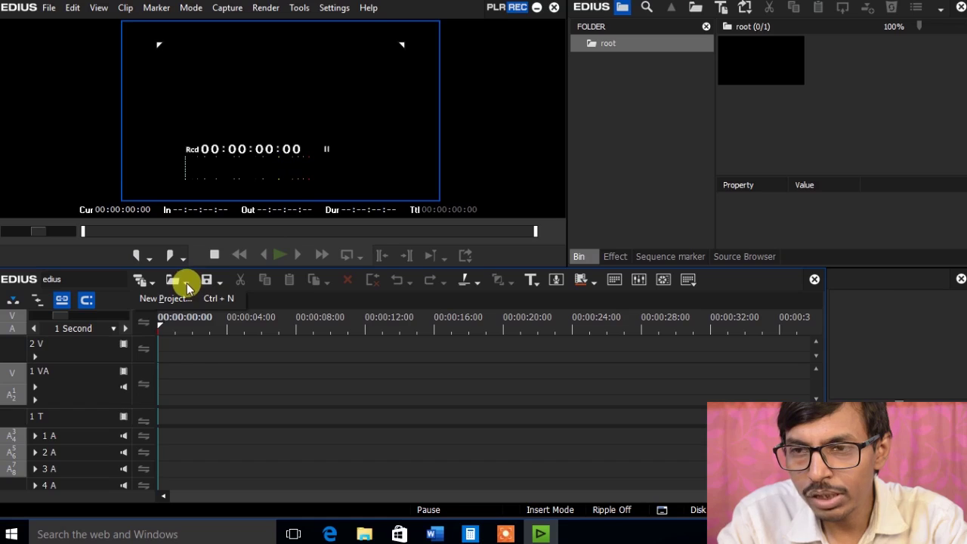
left_click(187, 284)
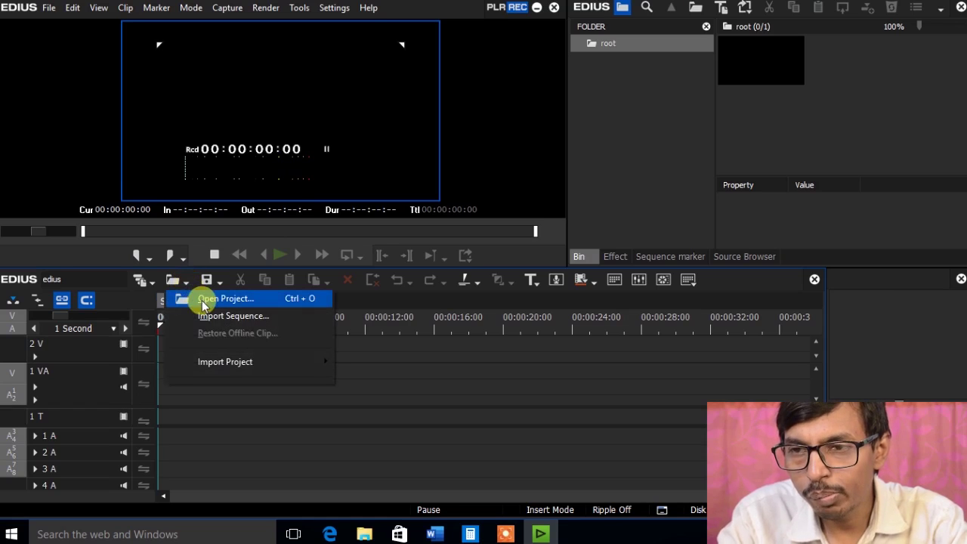
left_click(204, 302)
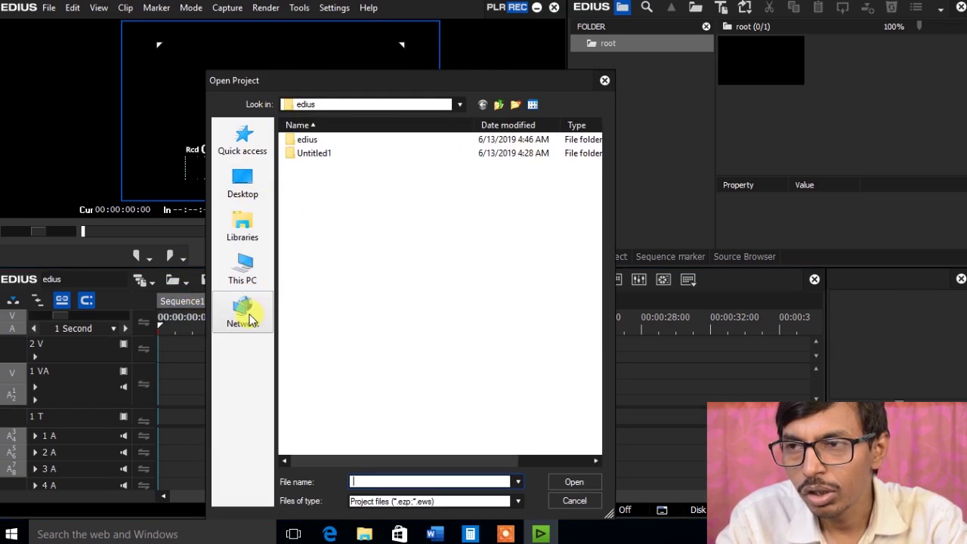
left_click(605, 81)
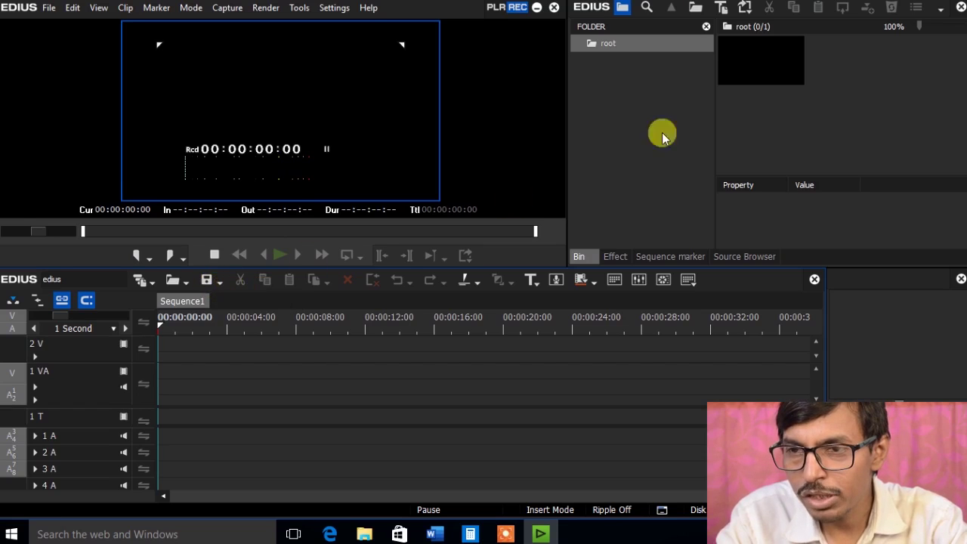
left_click(654, 44)
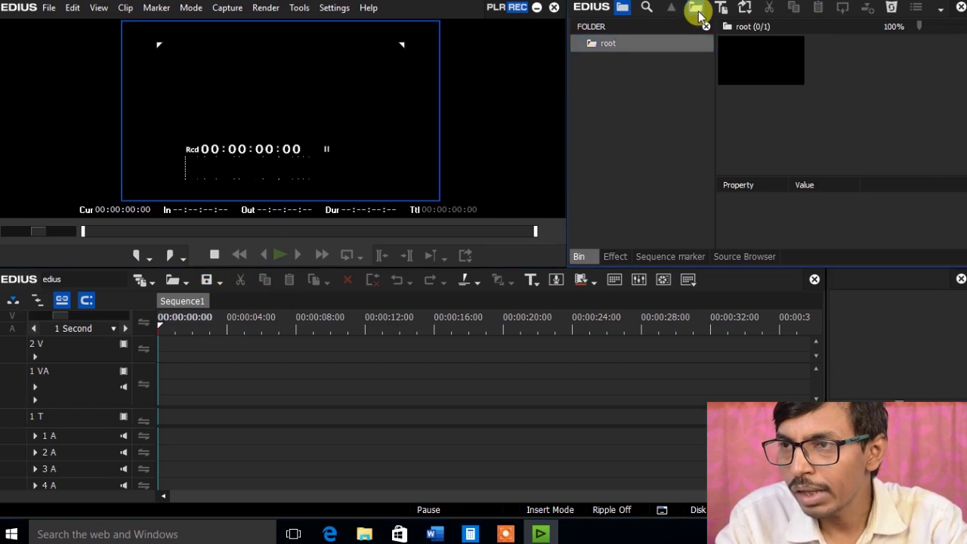
Import the POTER video into the bin and place it at the start of track 1 VA
left_click(696, 7)
left_click(696, 102)
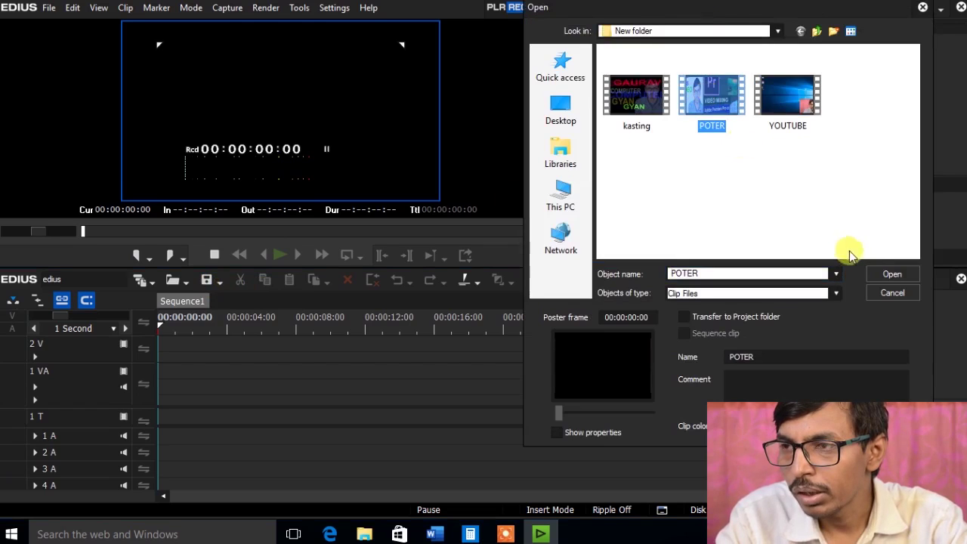
left_click(892, 273)
left_click_drag(831, 54, 163, 376)
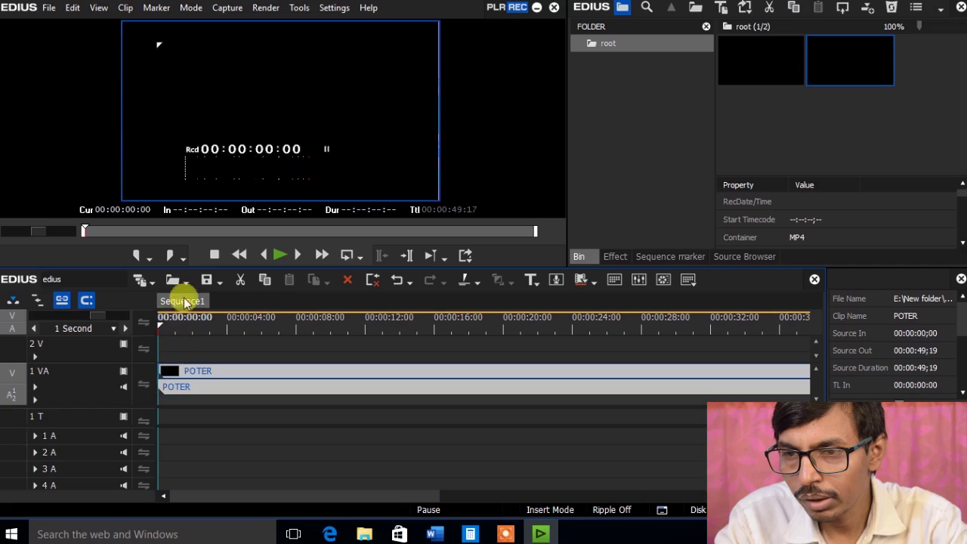
Save the project to edius.ezp, then open and cancel Save As
left_click(219, 284)
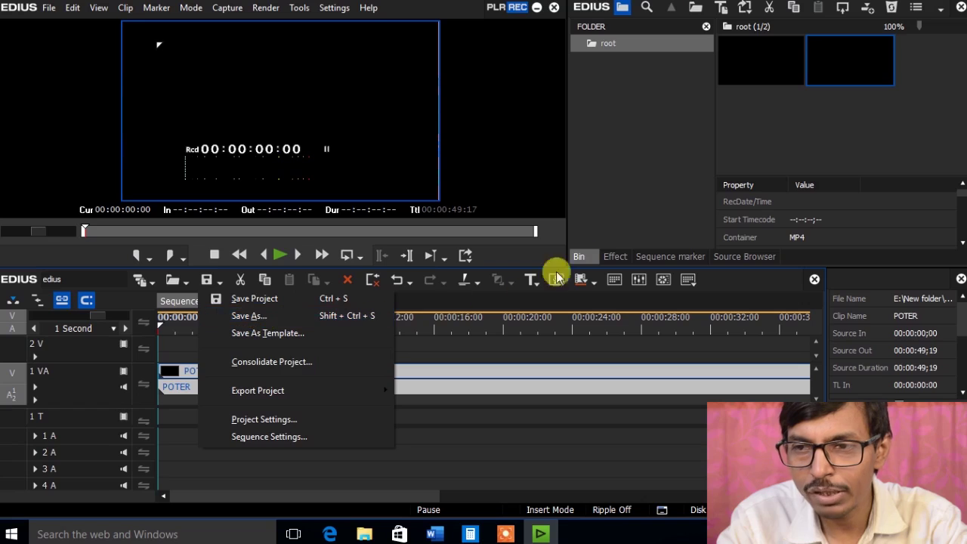
left_click(244, 301)
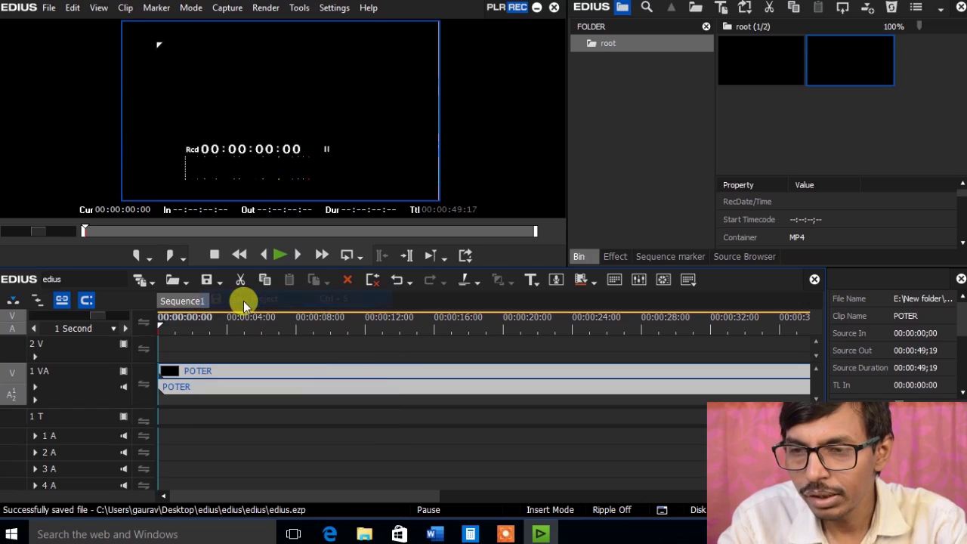
left_click(220, 285)
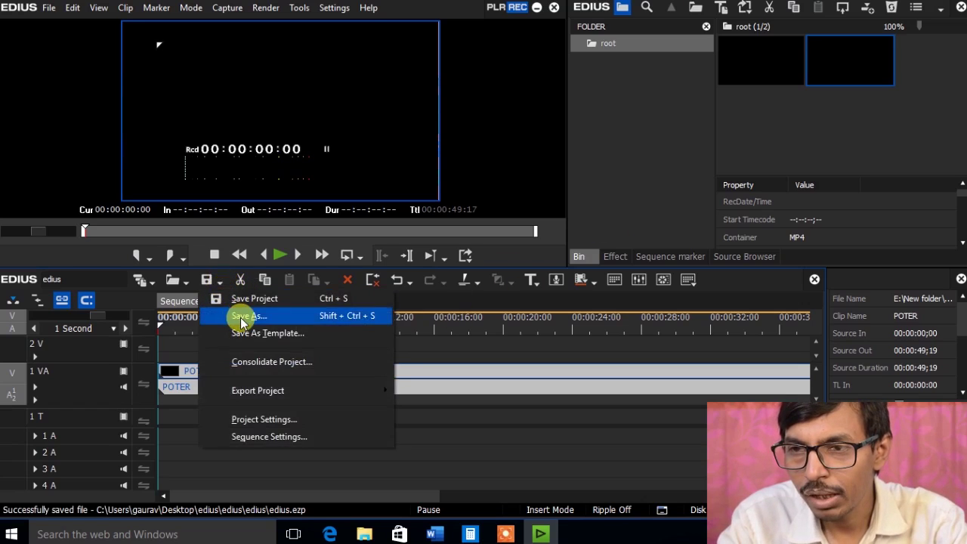
left_click(243, 317)
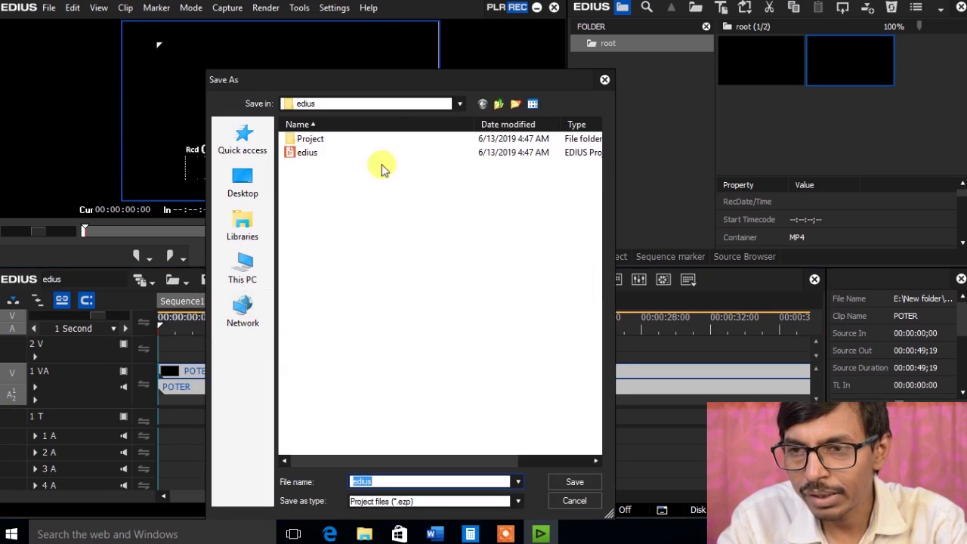
left_click(606, 80)
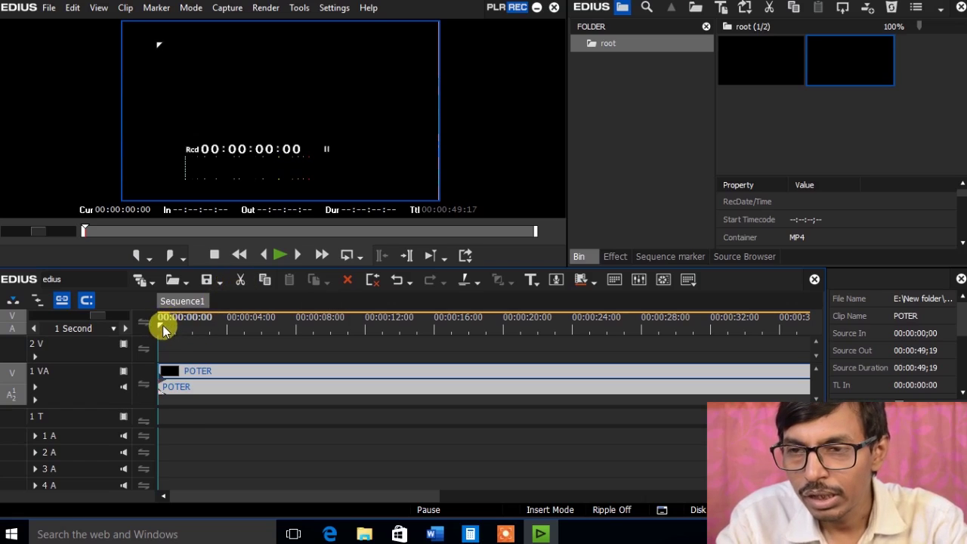
left_click_drag(162, 325, 201, 325)
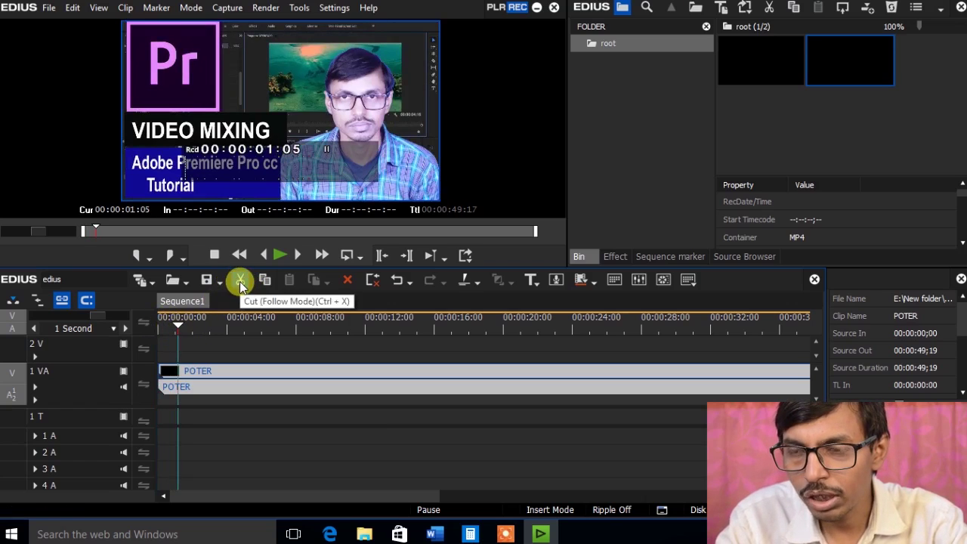
left_click(239, 281)
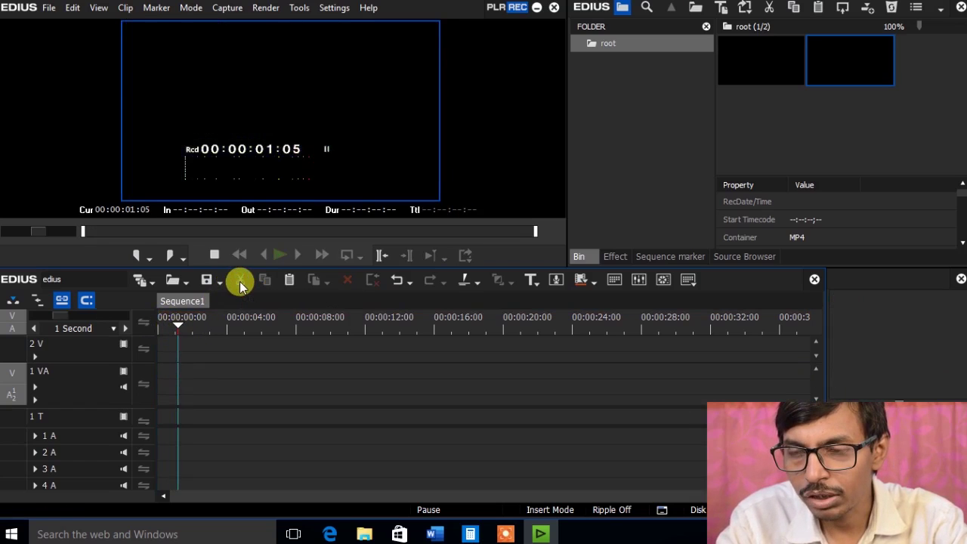
left_click(398, 280)
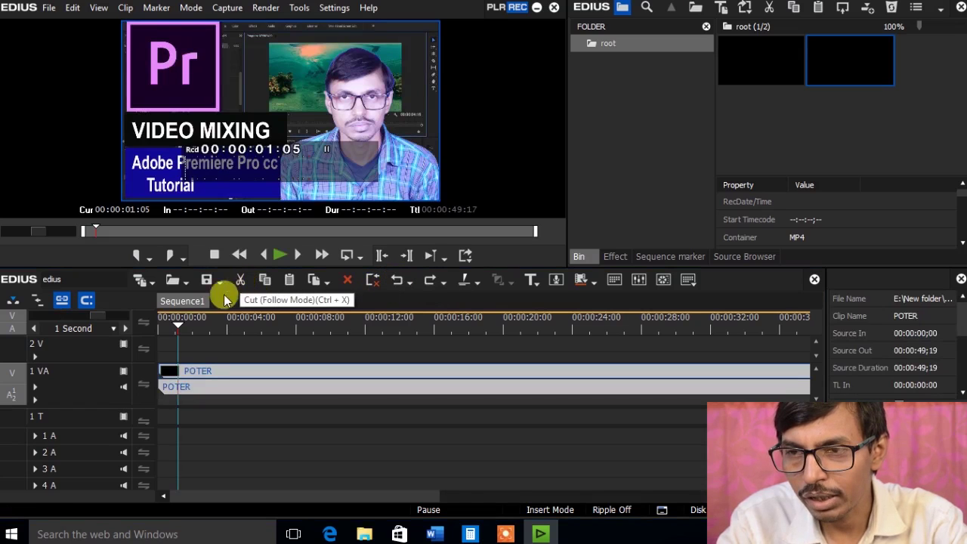
left_click_drag(178, 329, 202, 332)
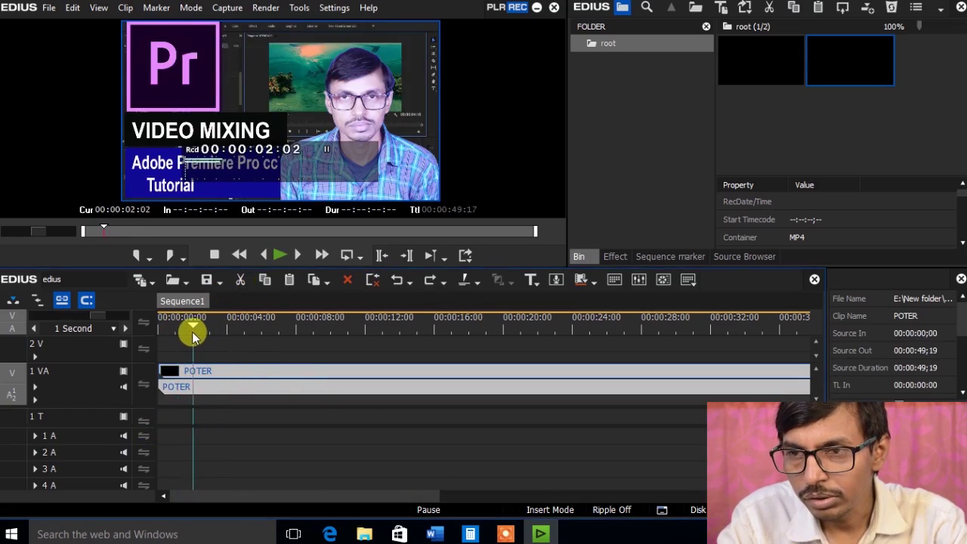
mouse_move(192, 335)
left_mouse_down()
mouse_move(302, 338)
mouse_move(258, 351)
left_mouse_up()
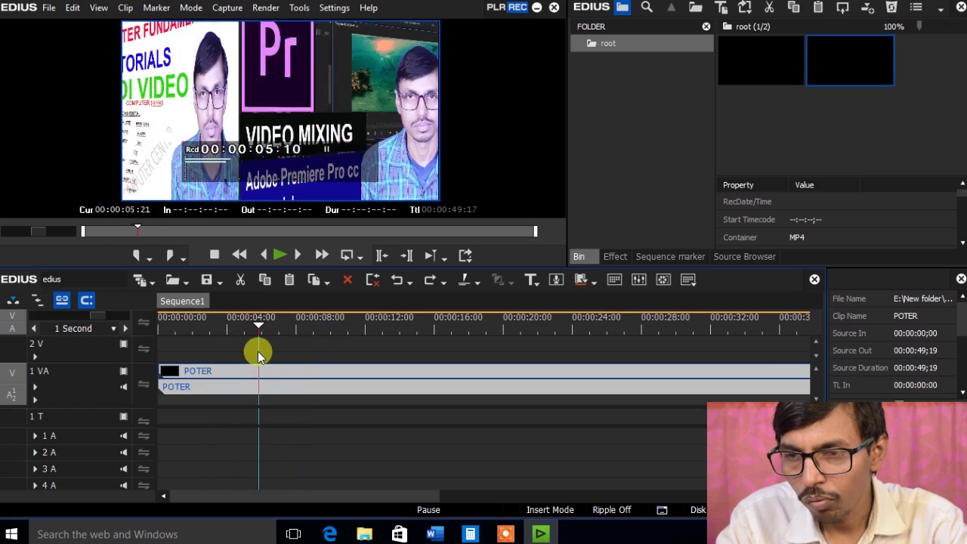
Add cut points to the POTER clip at 00:00:05:21, 00:00:12:05 and 00:00:20:17
left_click(465, 286)
mouse_move(259, 328)
left_mouse_down()
mouse_move(514, 329)
mouse_move(227, 350)
mouse_move(281, 332)
left_mouse_up()
left_click(463, 285)
left_click(464, 282)
Cut the second POTER piece, undo that, and select the third piece
left_click(322, 377)
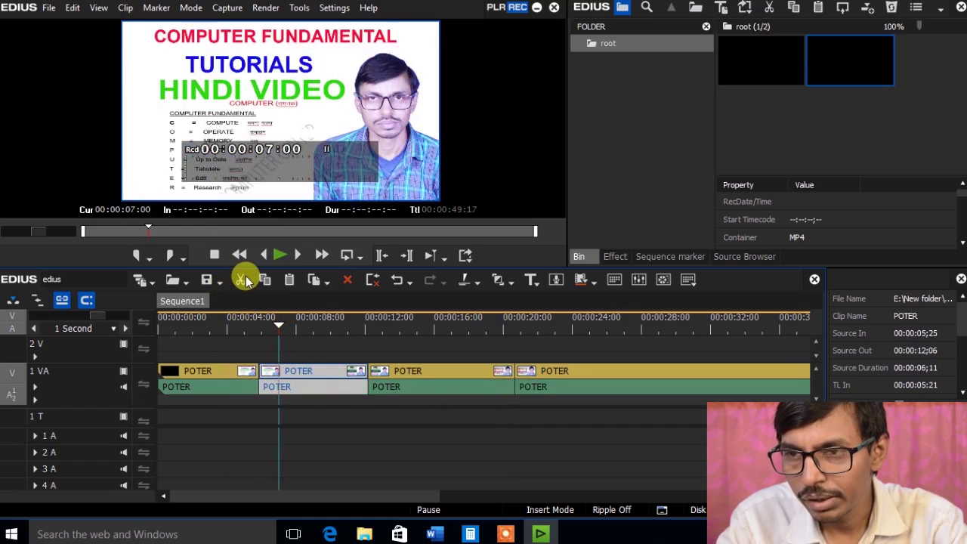
left_click(241, 280)
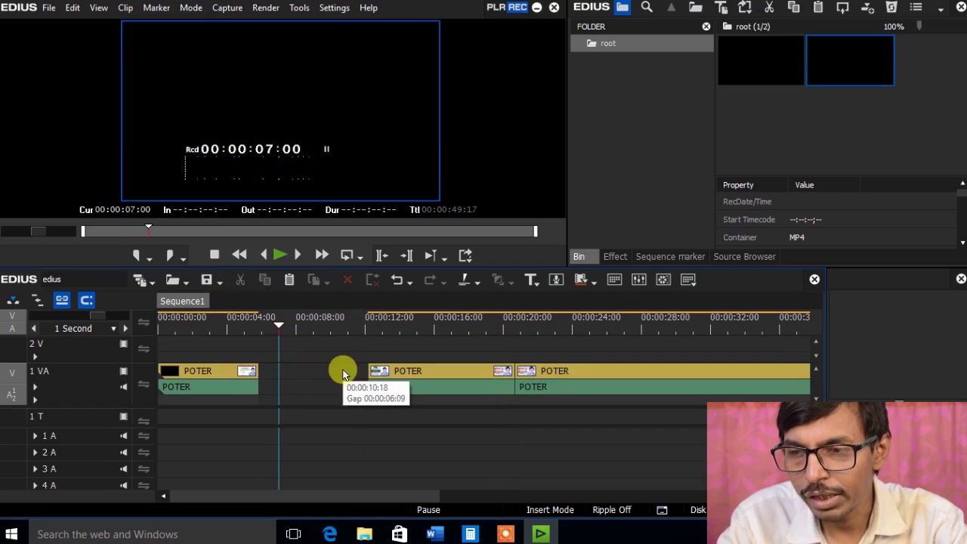
left_click(397, 280)
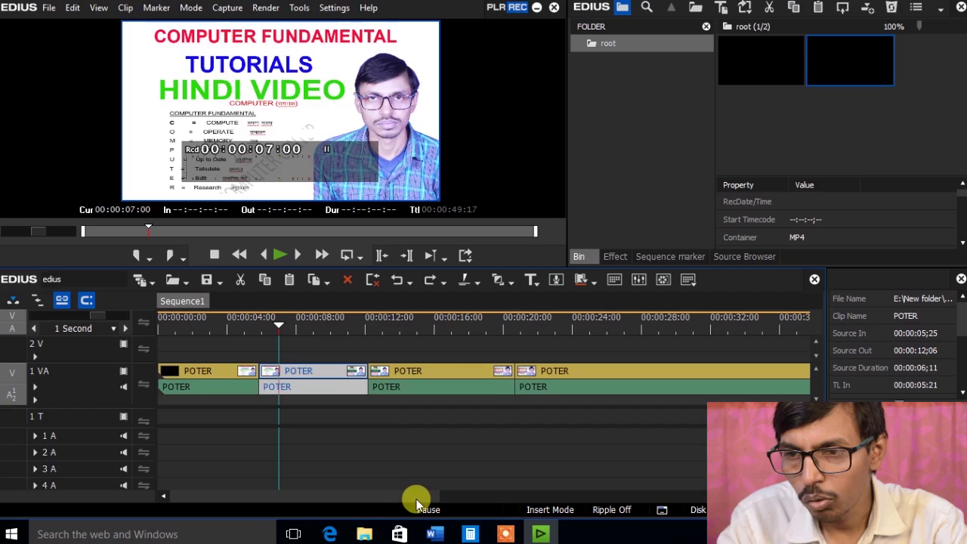
left_click_drag(416, 498, 432, 499)
left_click(382, 376)
Delete the third POTER piece, leaving a gap after 00:00:12:05
left_click(266, 381)
left_click(381, 378)
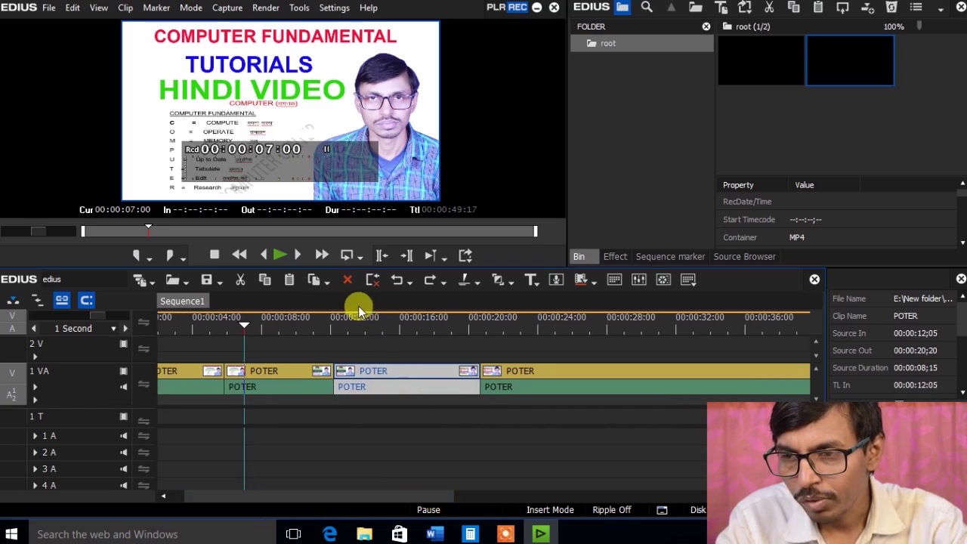
left_click(242, 278)
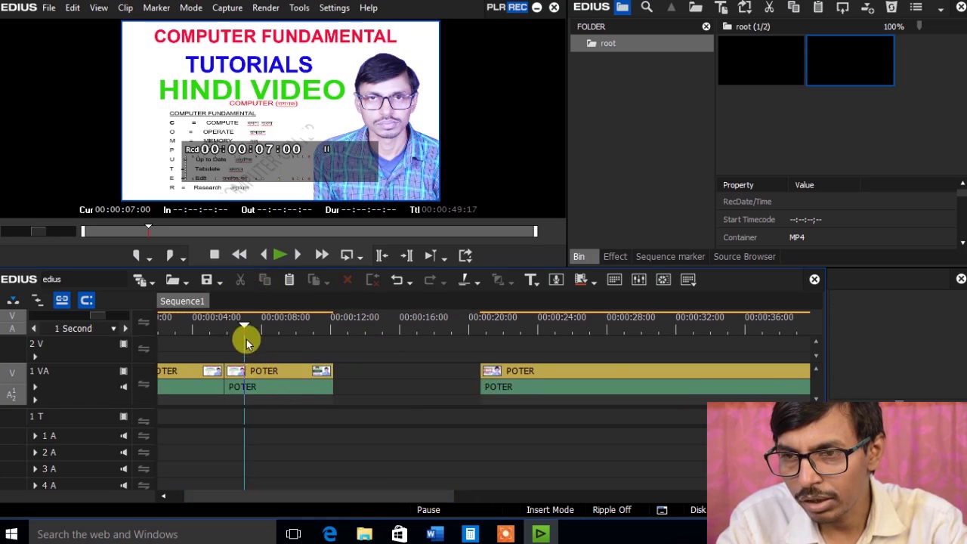
Split the last POTER piece at 00:00:27:16 and delete the part after it
left_click_drag(252, 323, 601, 347)
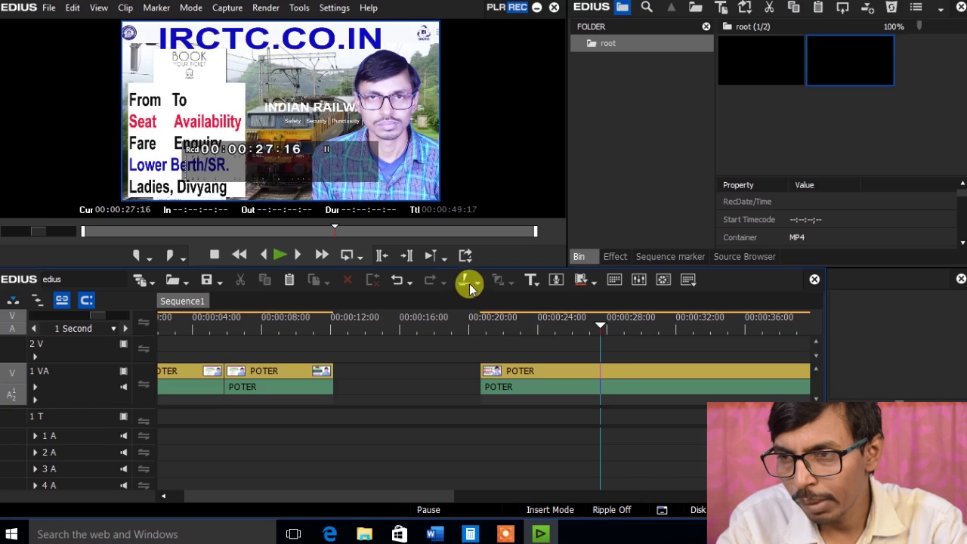
left_click(624, 377)
left_click(466, 281)
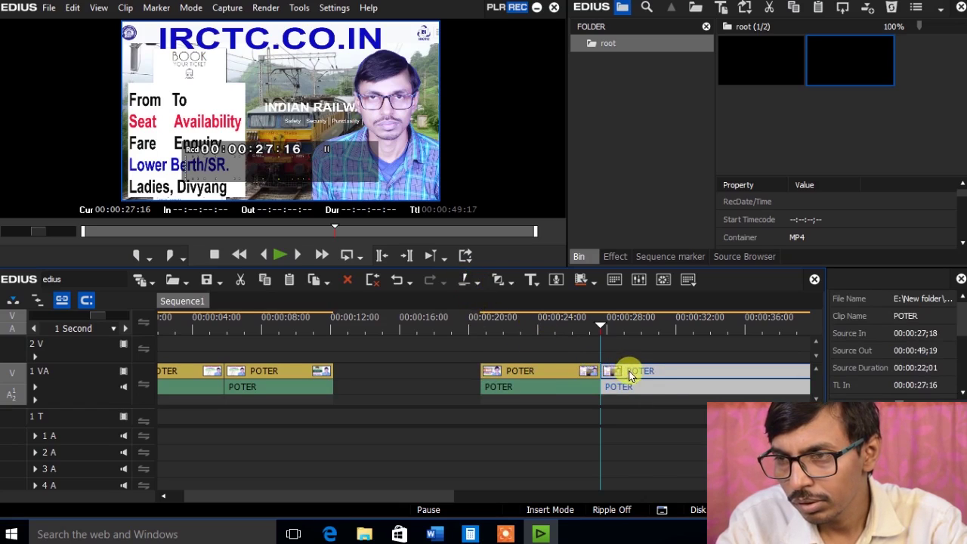
left_click(348, 279)
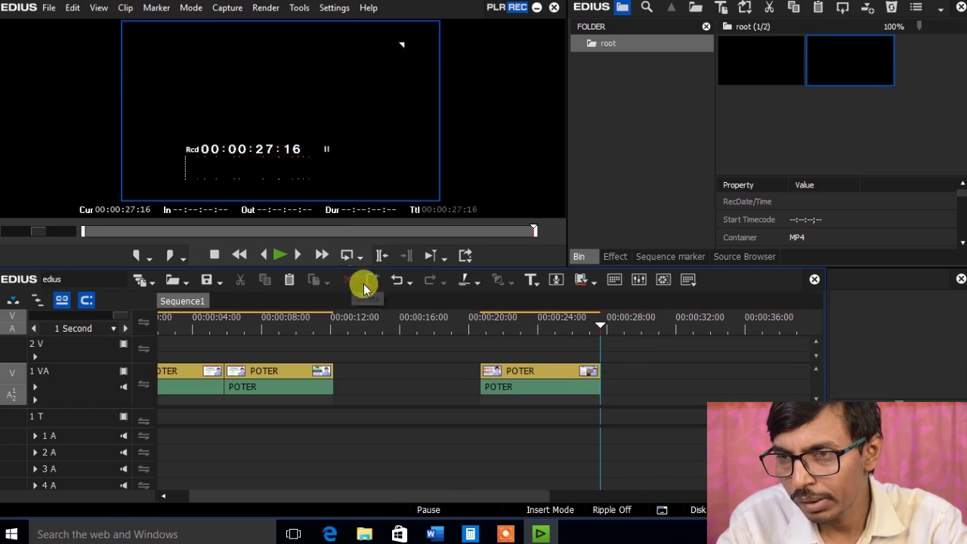
Paste a copy of the second POTER piece at 00:00:27:16
left_click(295, 371)
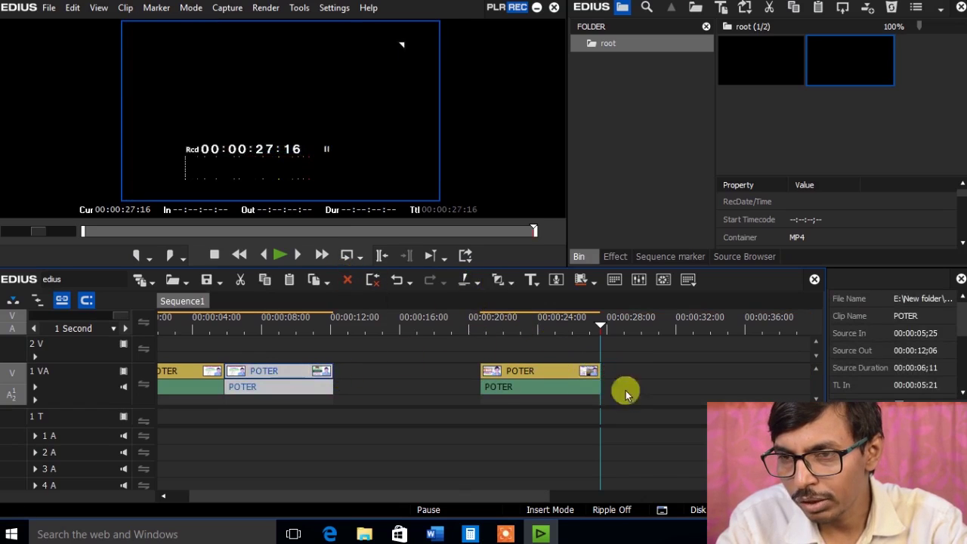
left_click_drag(600, 320, 259, 371)
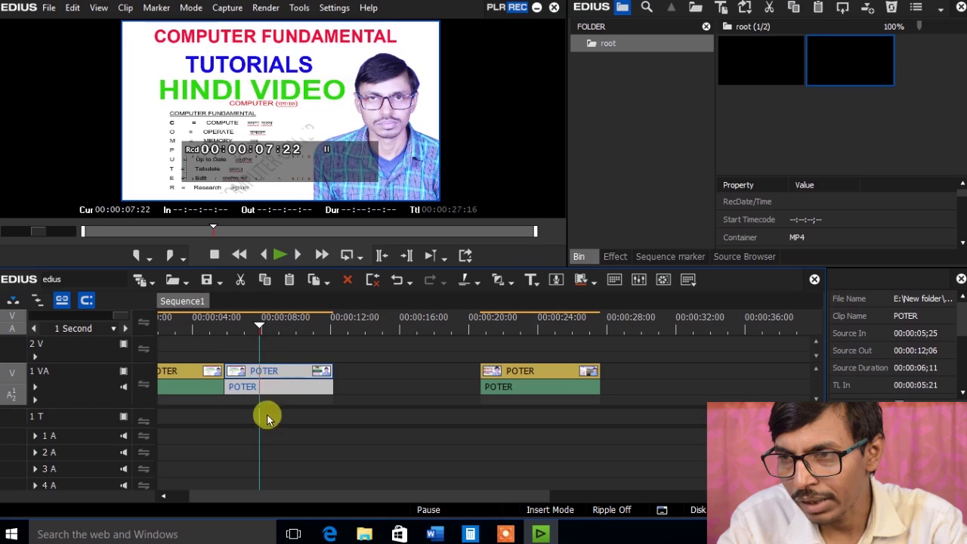
left_click_drag(259, 328, 606, 323)
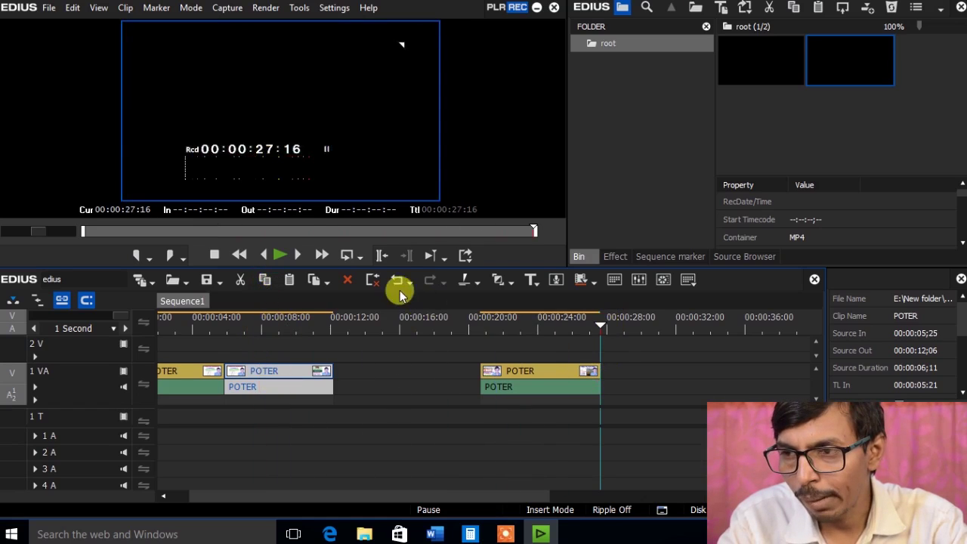
left_click(290, 280)
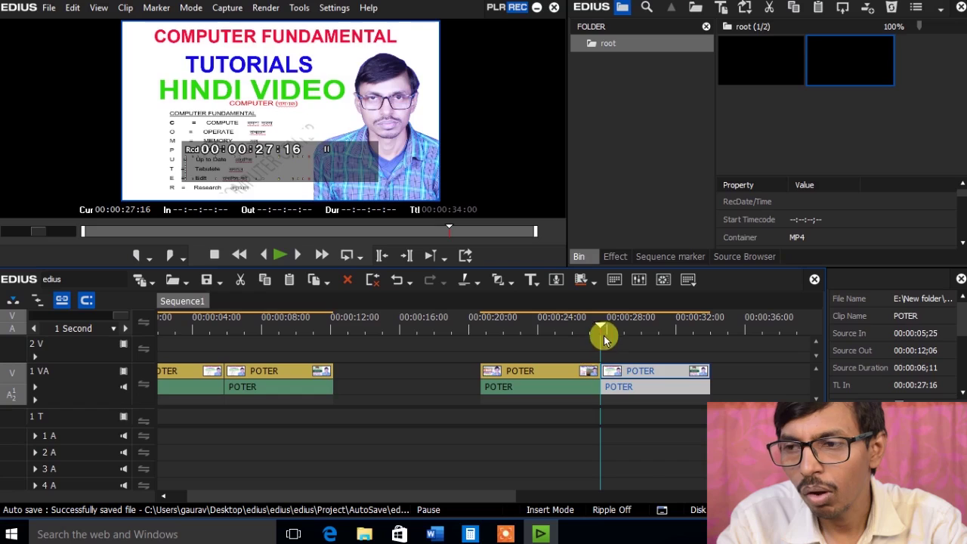
left_click_drag(602, 327, 335, 351)
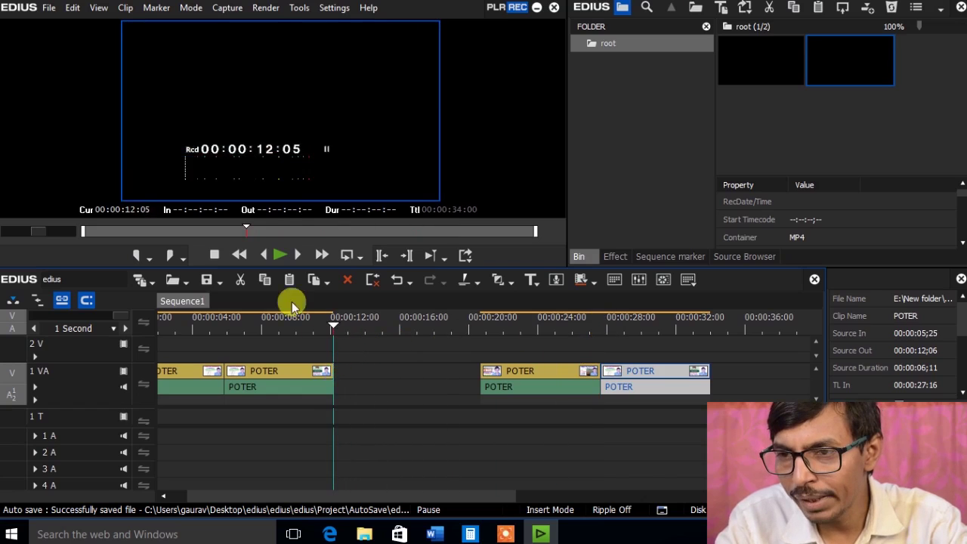
Paste a copy into the gap at 00:00:12:05, then delete and restore the 00:00:20 piece
left_click(310, 283)
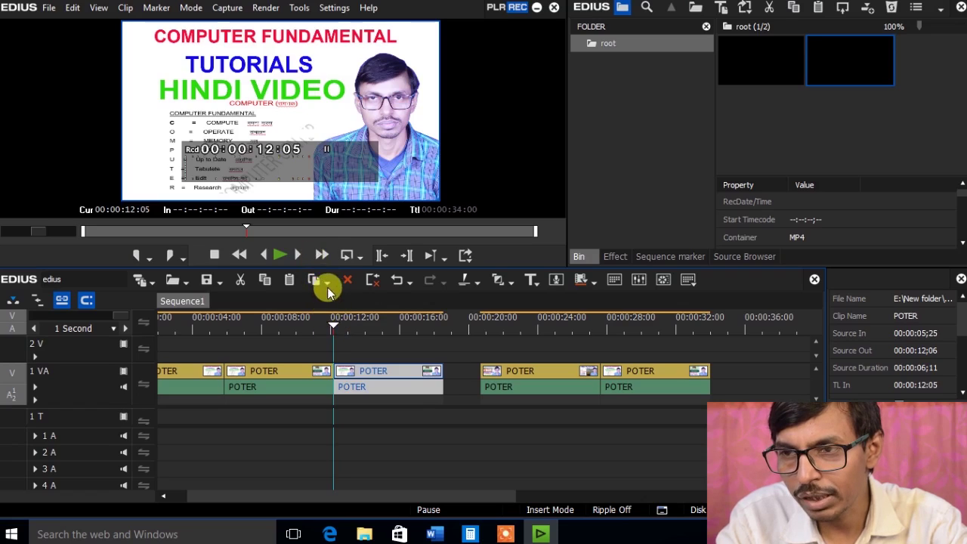
left_click(507, 372)
left_click_drag(346, 326, 483, 347)
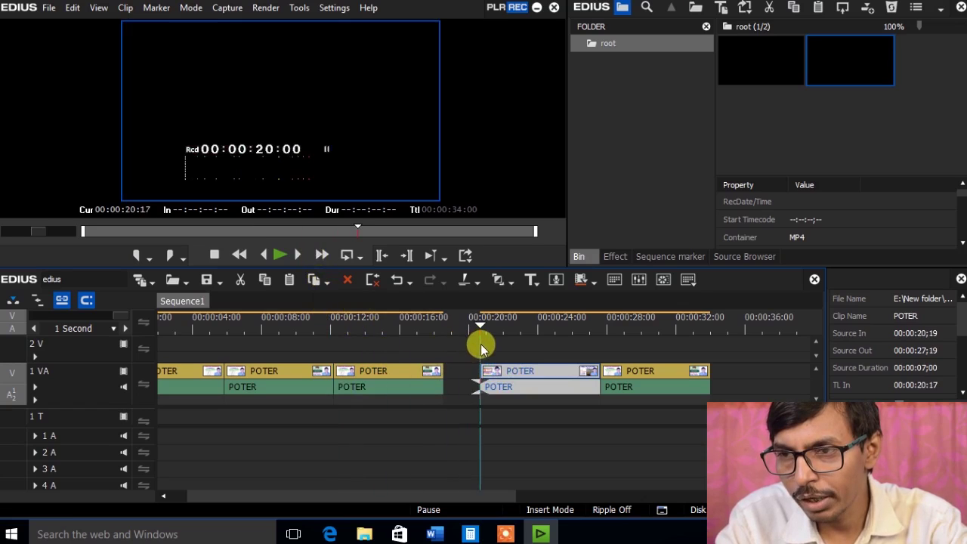
left_click(320, 282)
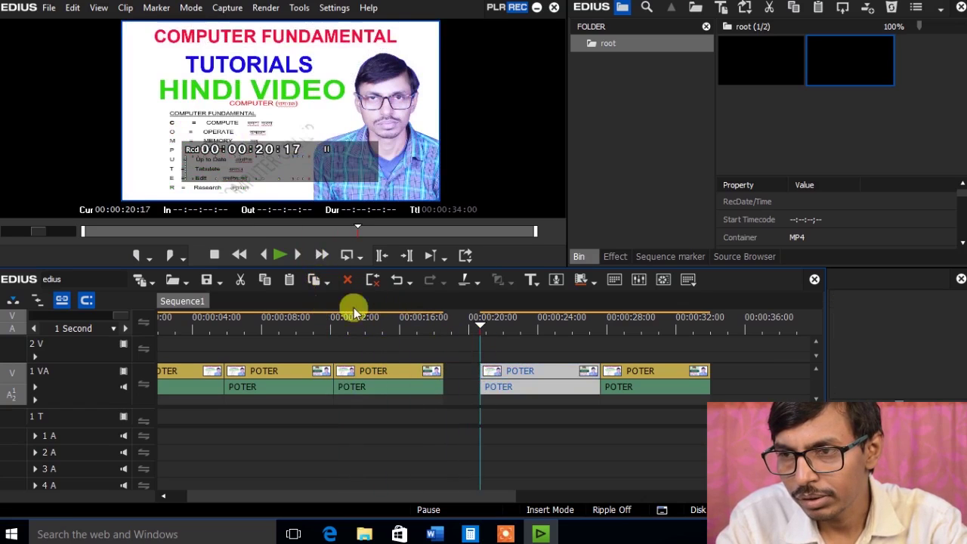
left_click_drag(477, 327, 403, 329)
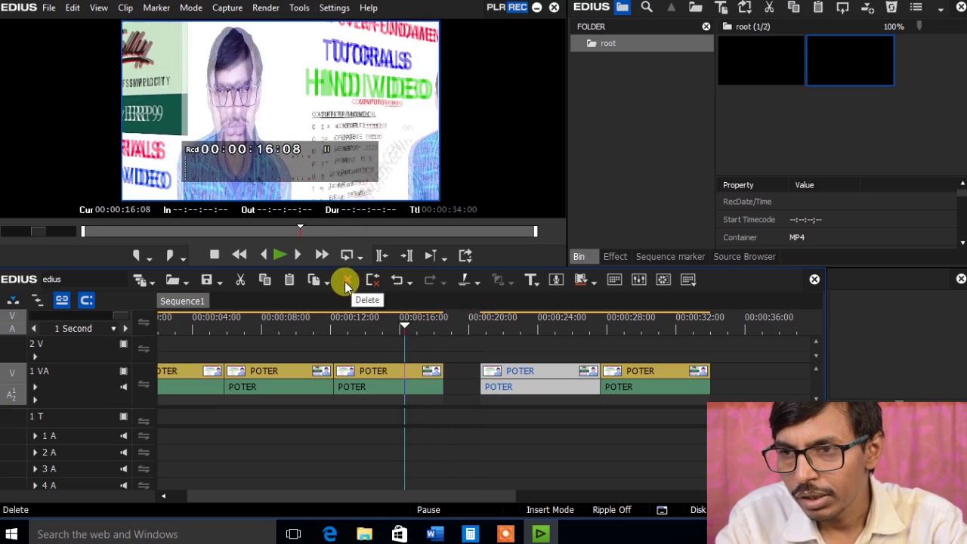
left_click(345, 283)
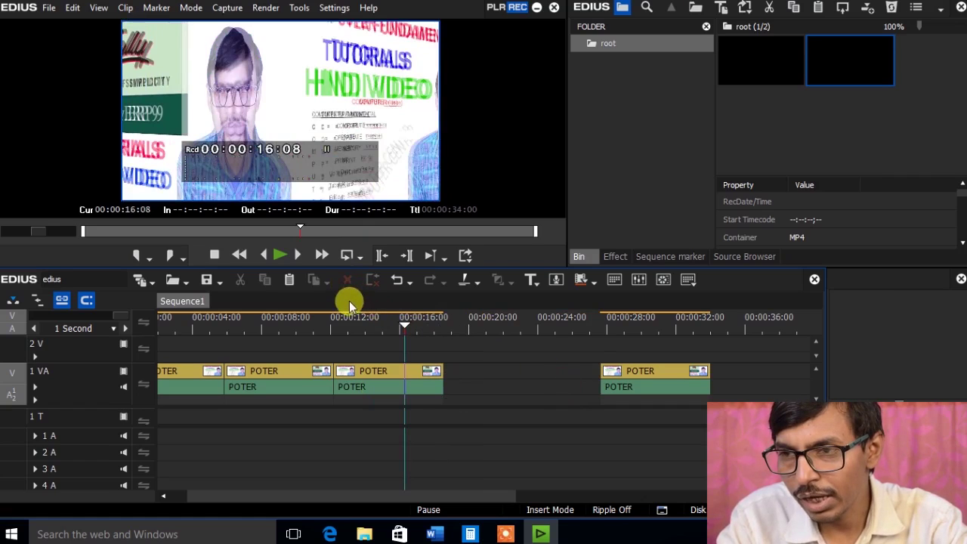
left_click(397, 281)
Slide the later POTER pieces left so the track runs continuously to 00:00:31:22
left_click_drag(502, 385, 464, 384)
left_click(625, 381)
left_click_drag(625, 381, 552, 389)
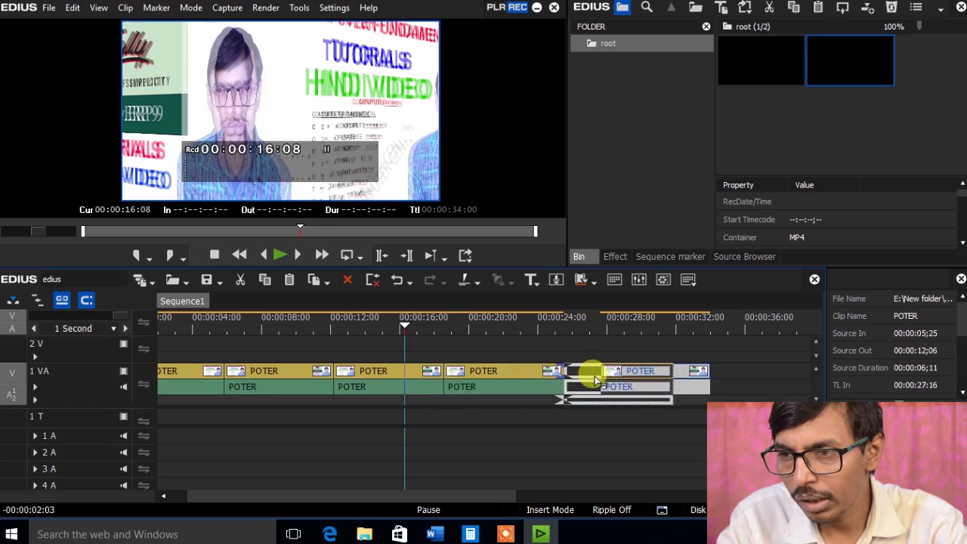
left_click(516, 378)
left_click_drag(412, 332, 457, 333)
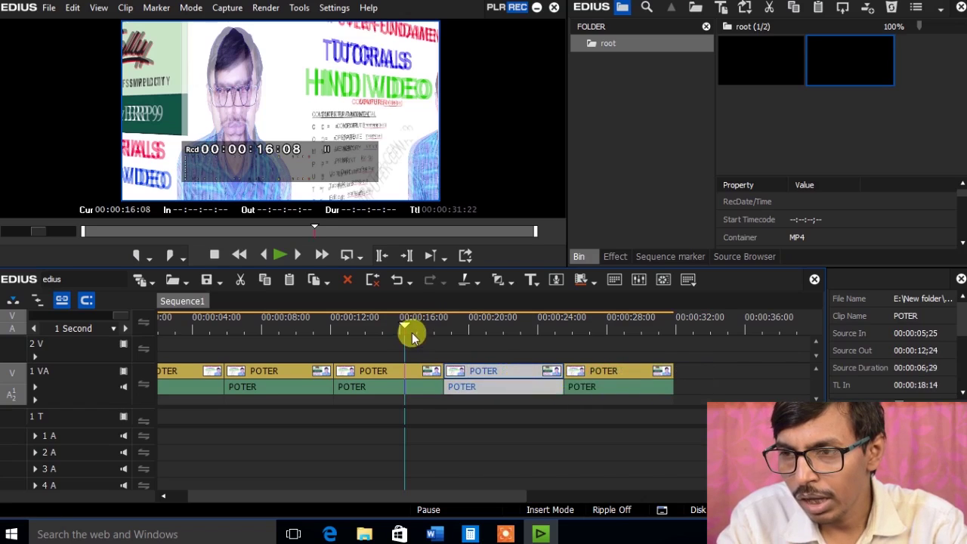
Ripple-delete the POTER clip at 00:16–00:20, shortening the sequence to 00:00:24:23
left_click(349, 285)
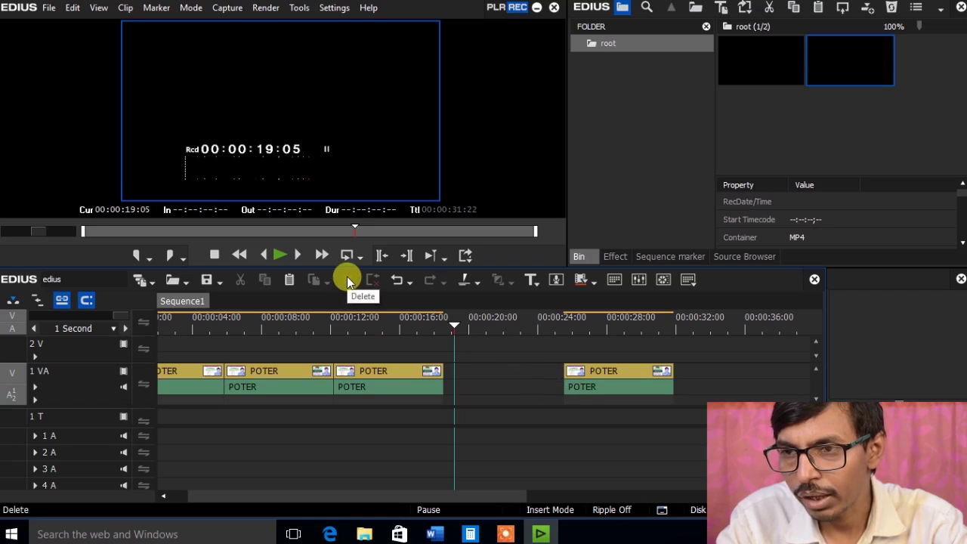
key("ctrl+z")
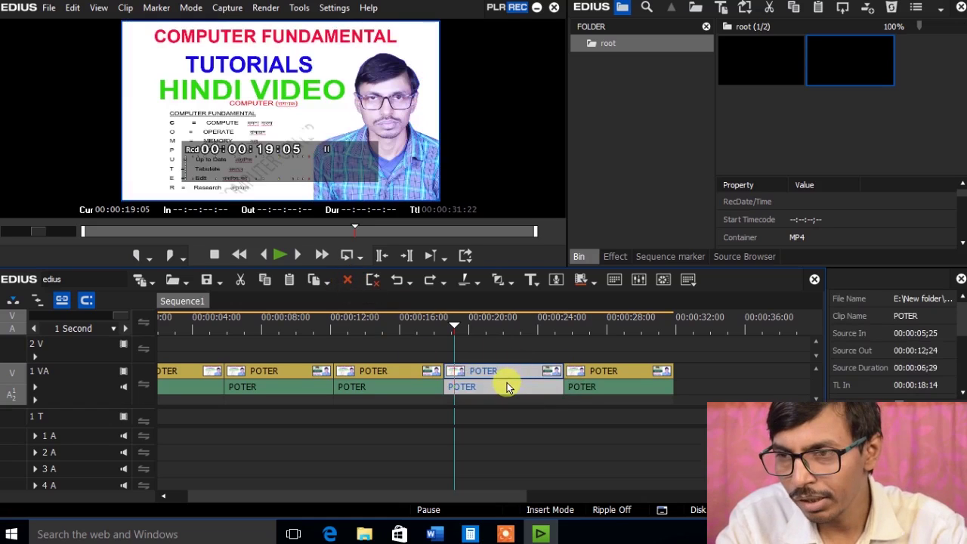
left_click(348, 281)
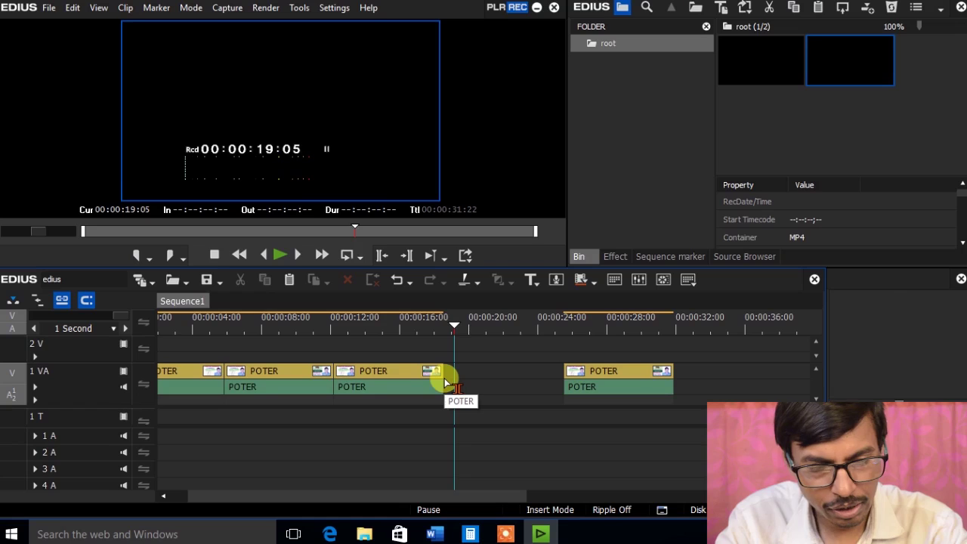
left_click(398, 281)
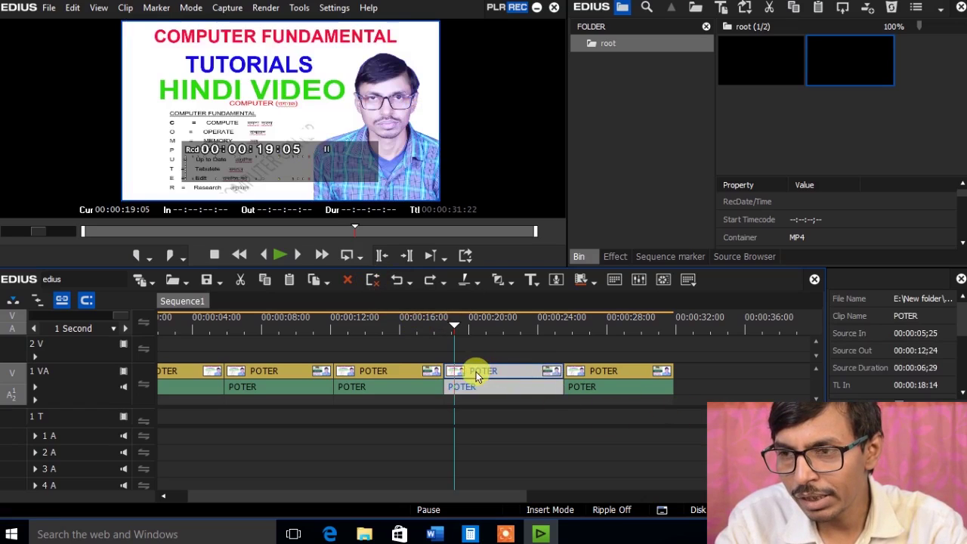
left_click(374, 282)
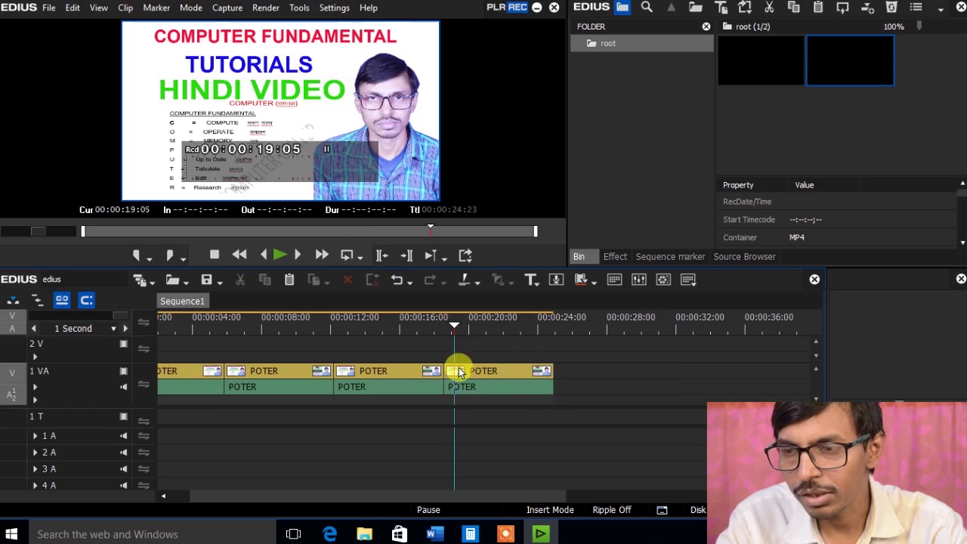
Delete the middle POTER clip, then undo to restore it
left_click(384, 374)
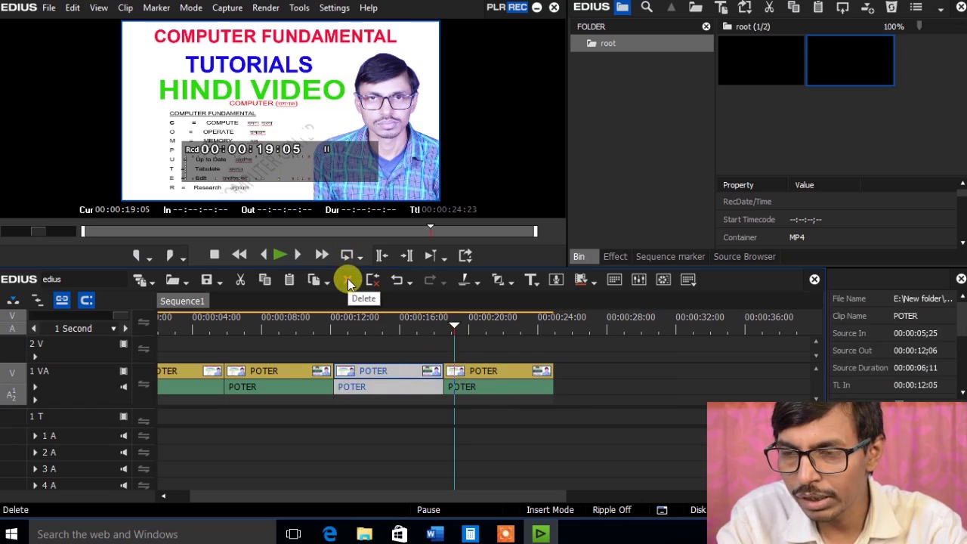
left_click(348, 283)
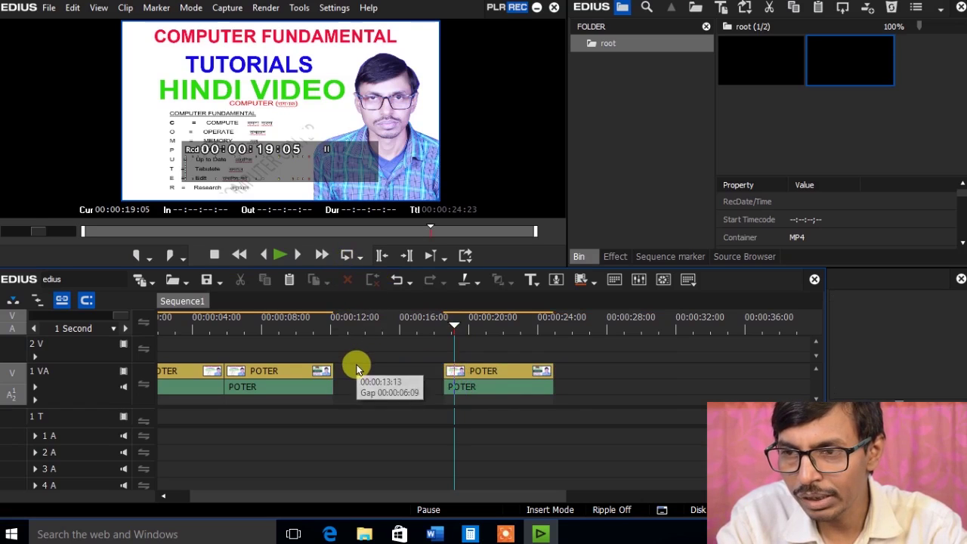
left_click(396, 280)
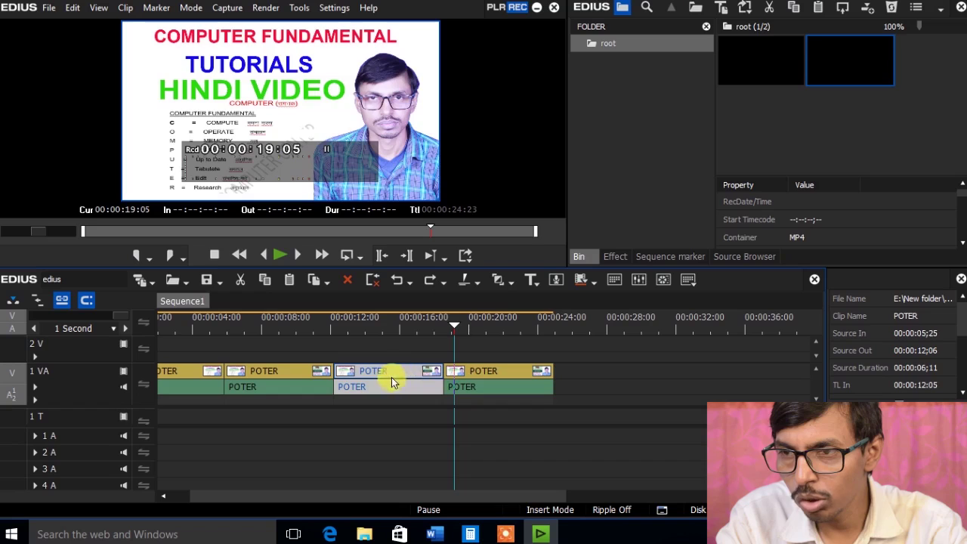
left_click_drag(447, 326, 380, 328)
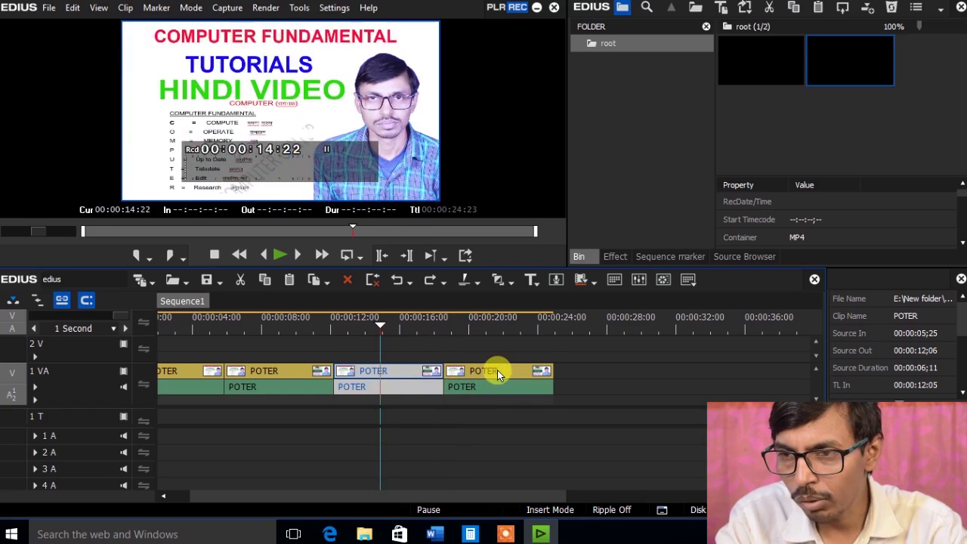
left_click(373, 281)
key("ctrl+z")
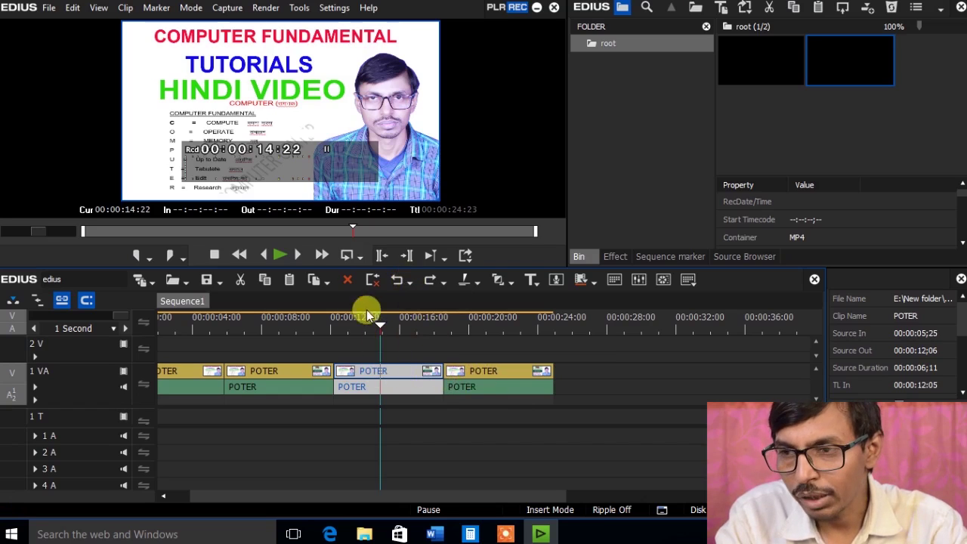
left_click(349, 279)
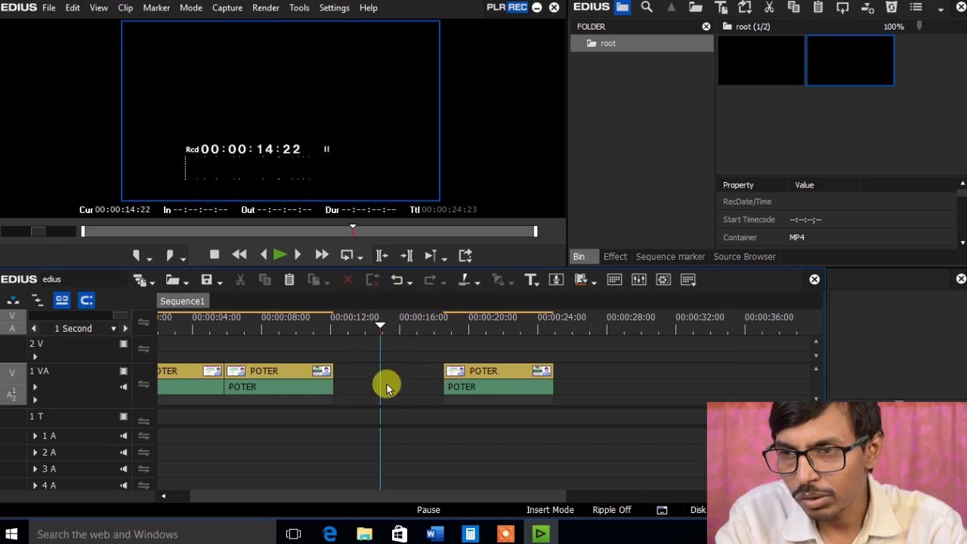
left_click(394, 283)
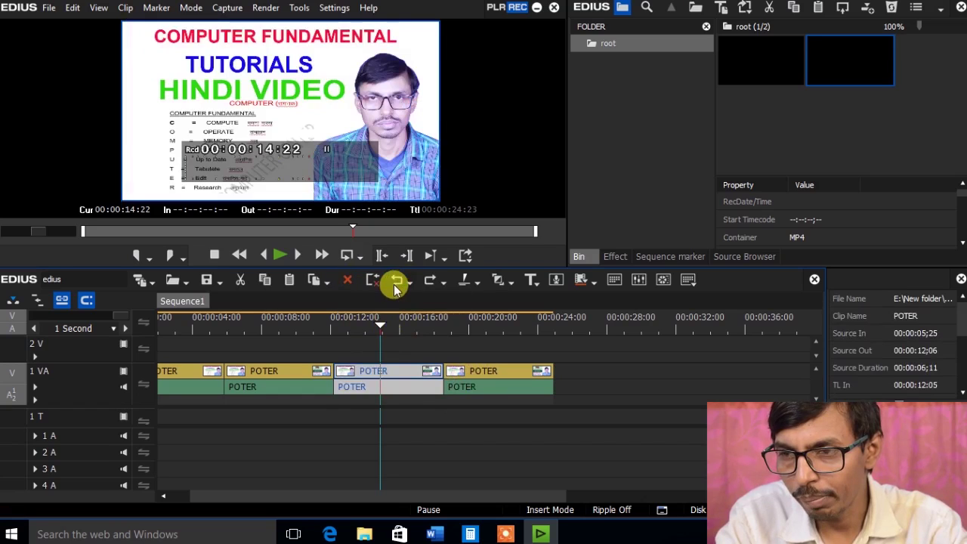
left_click(432, 281)
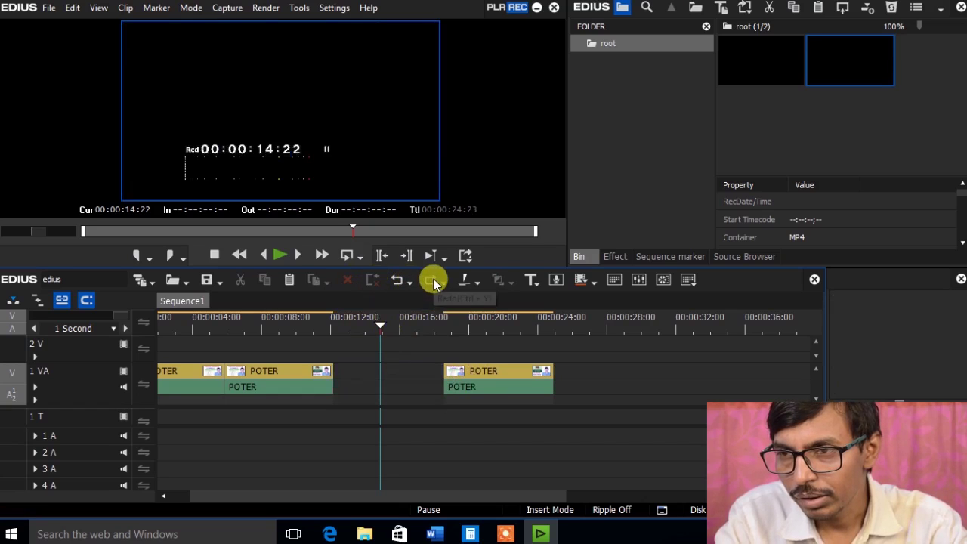
left_click(398, 279)
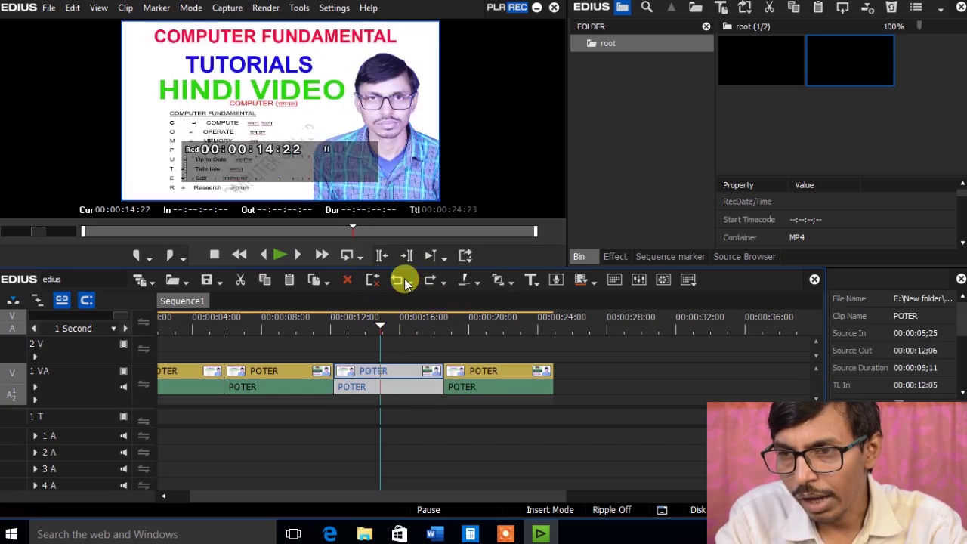
left_click(483, 387)
left_click_drag(385, 323, 486, 324)
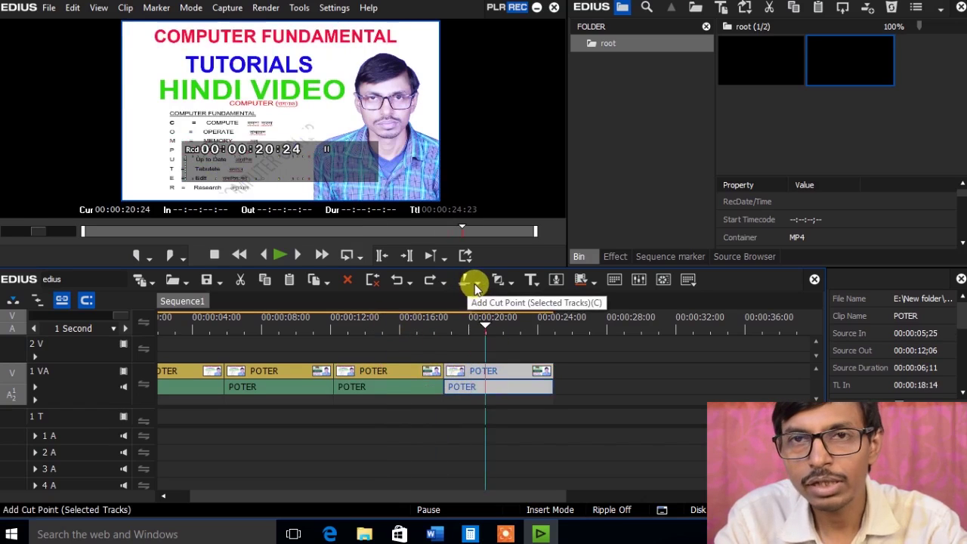
Split the last POTER clip at 00:00:20:24, trim its start to 00:00:21:19, and move it to track 2 V
left_click(475, 283)
left_click(466, 282)
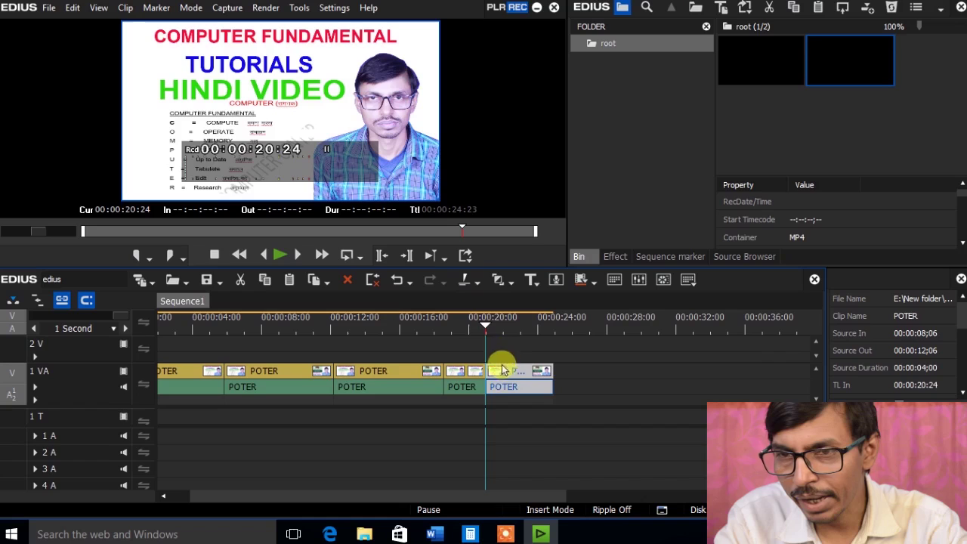
left_click_drag(487, 324, 500, 324)
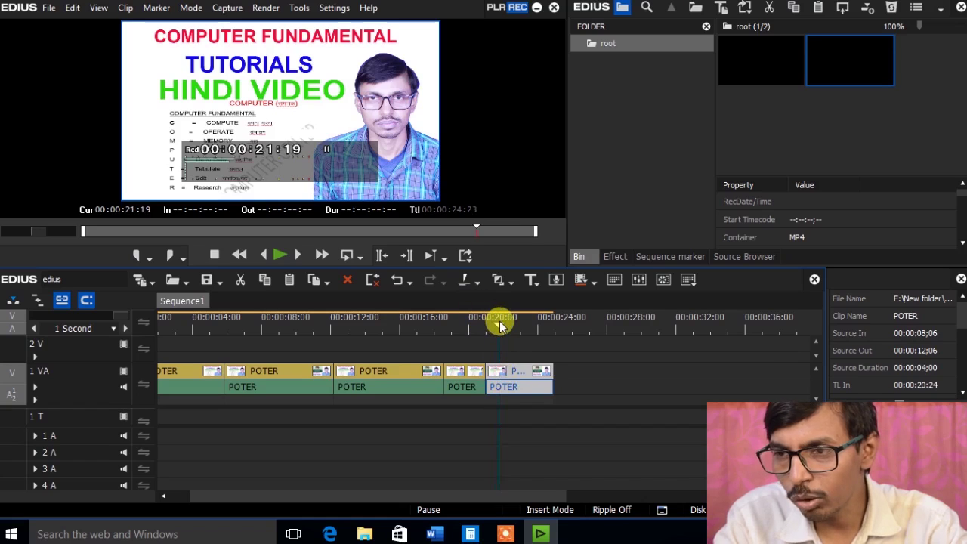
key("n")
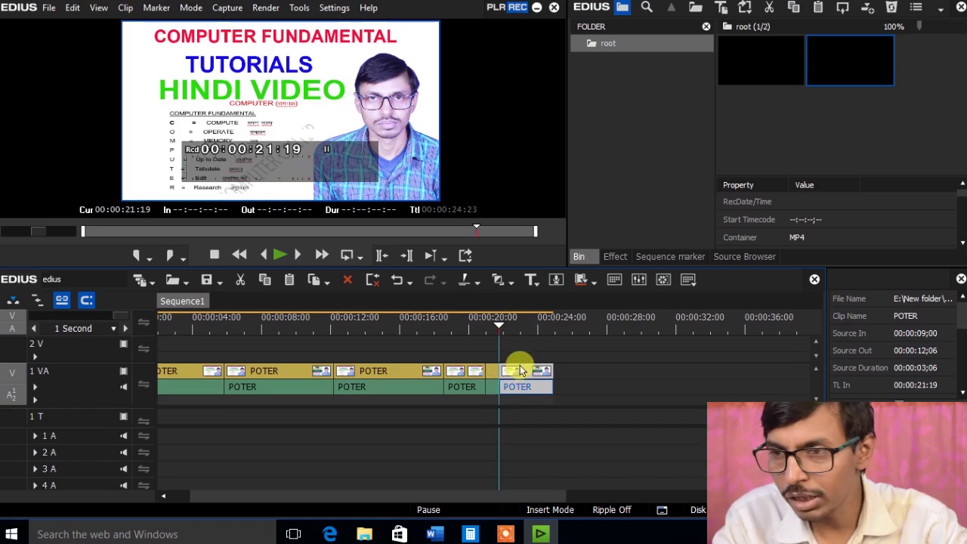
mouse_move(518, 378)
left_mouse_down()
mouse_move(521, 360)
mouse_move(484, 344)
left_mouse_up()
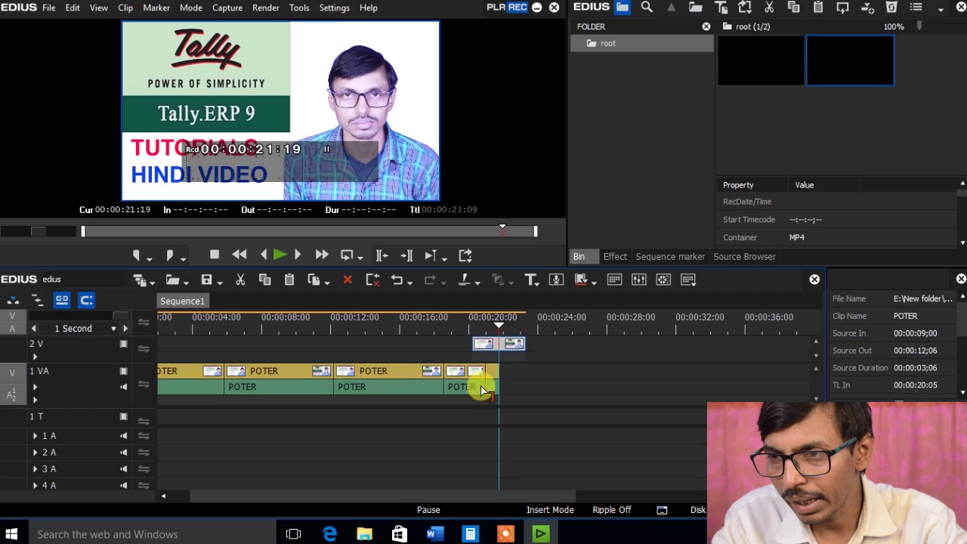
Move a POTER clip onto track 1 T and split all tracks at 00:00:20:24
left_click_drag(274, 375, 469, 417)
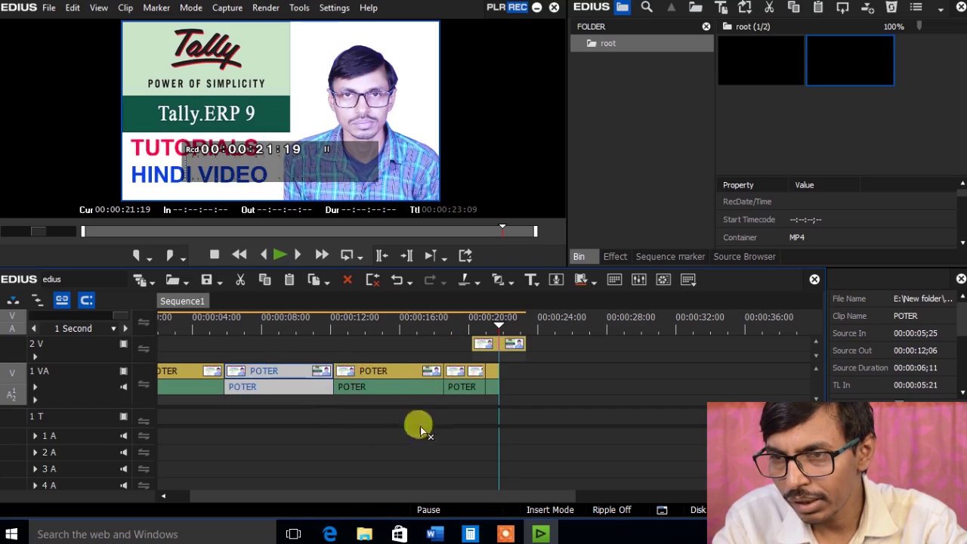
left_click(485, 327)
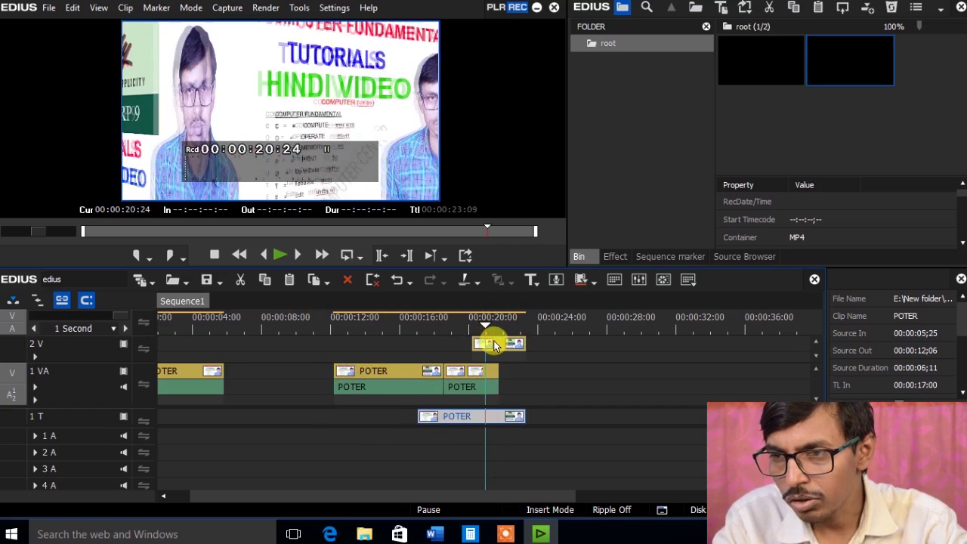
left_click(477, 285)
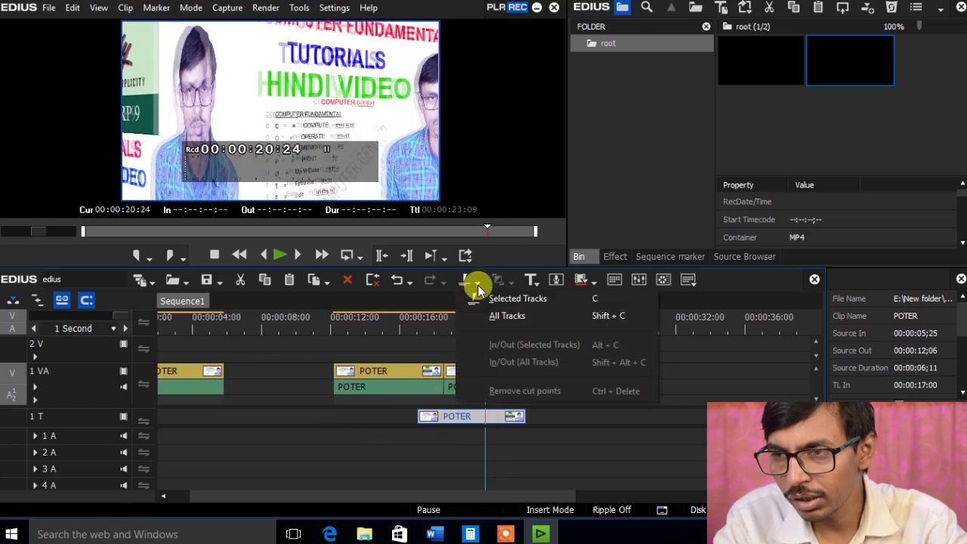
left_click(512, 318)
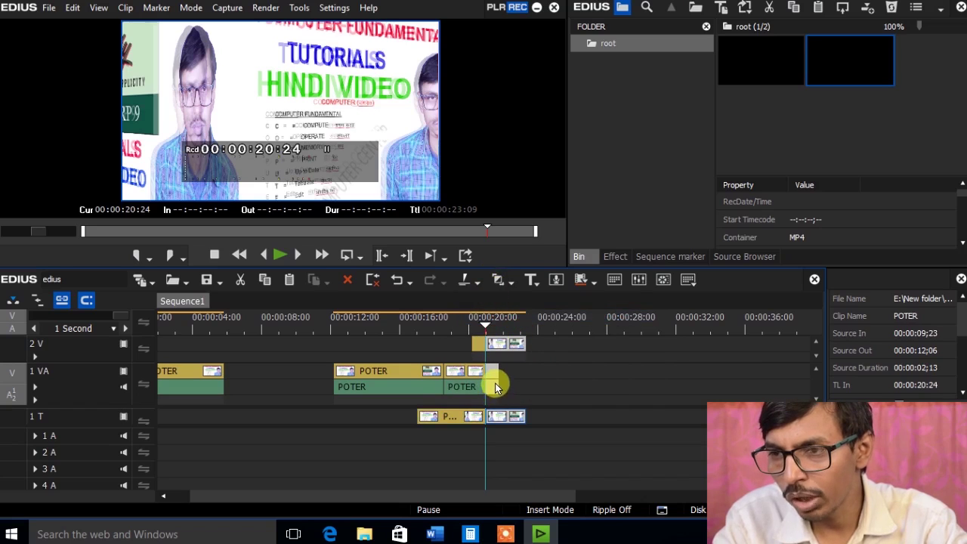
Select the 00:12–00:16 POTER clip and add a cut point on all tracks at 00:00:21:19
left_click_drag(488, 326, 384, 342)
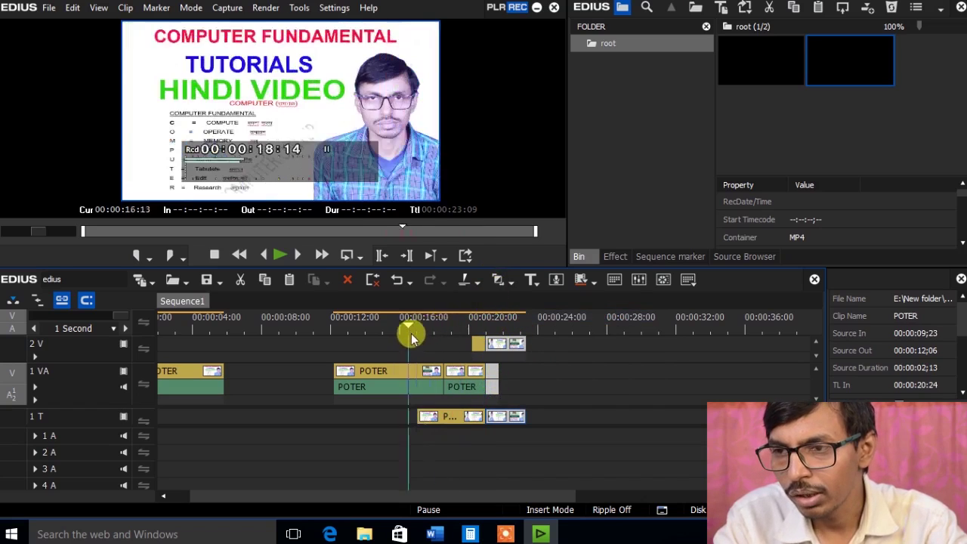
left_click(477, 284)
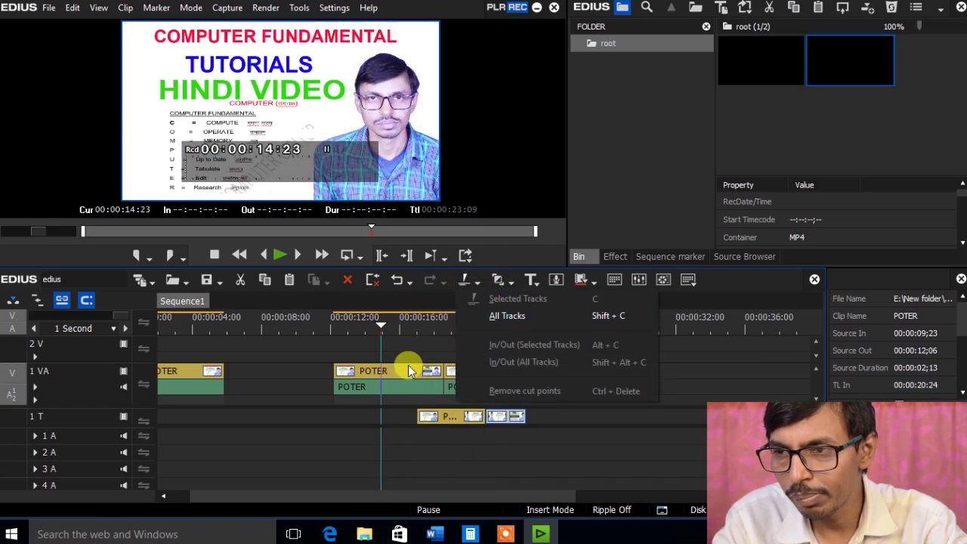
left_click(382, 370)
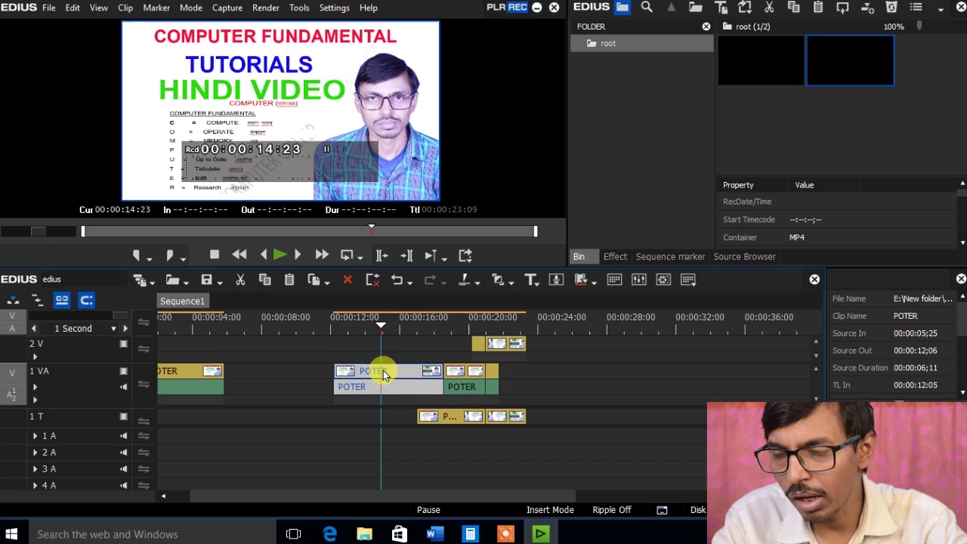
left_click(480, 282)
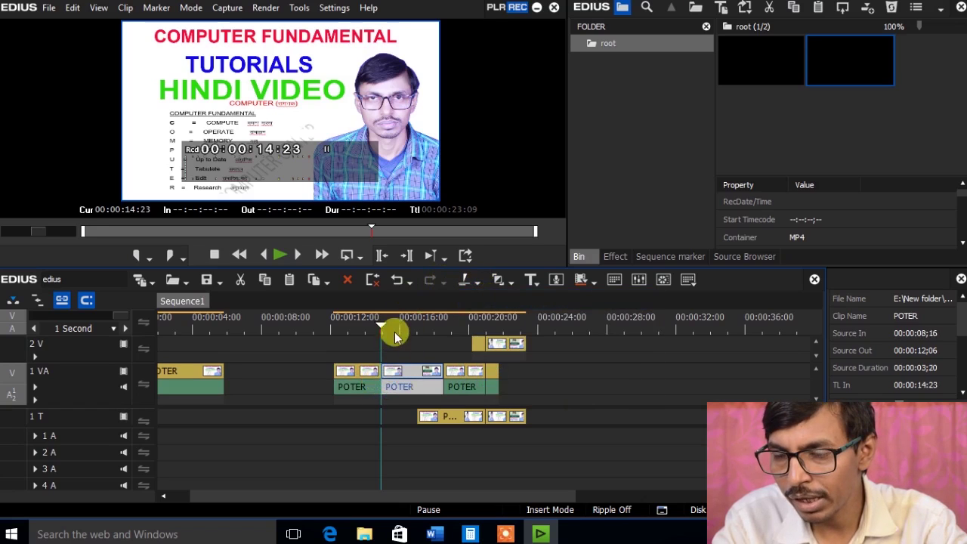
left_click_drag(383, 324, 496, 324)
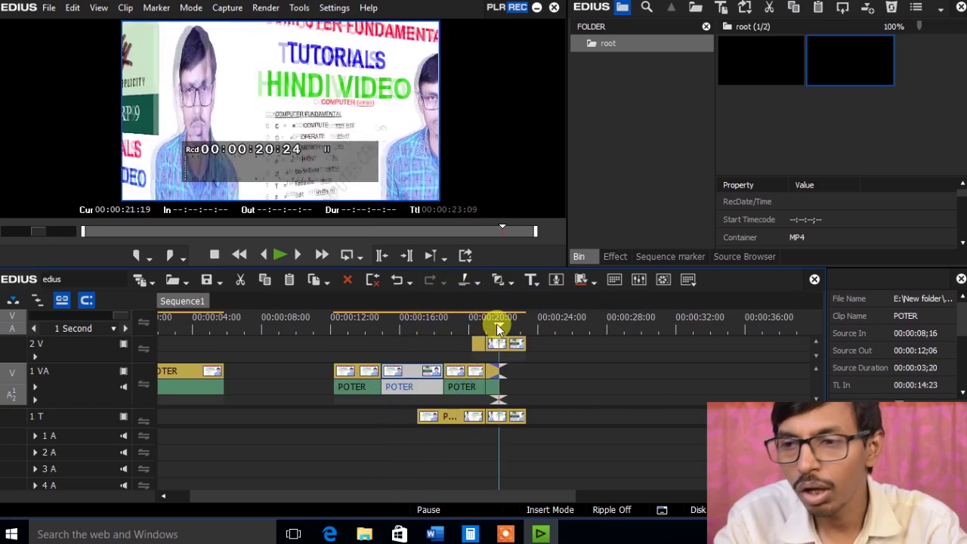
left_click(475, 281)
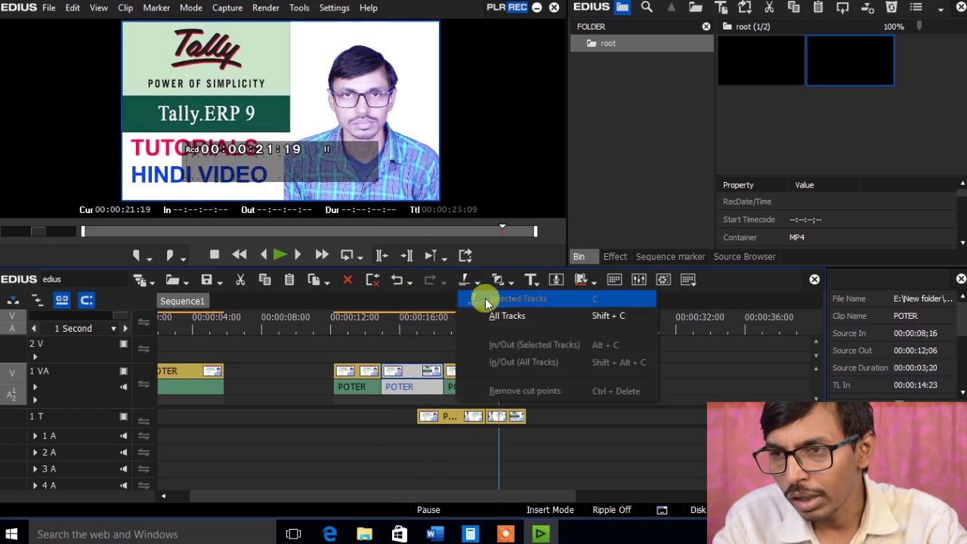
left_click(601, 317)
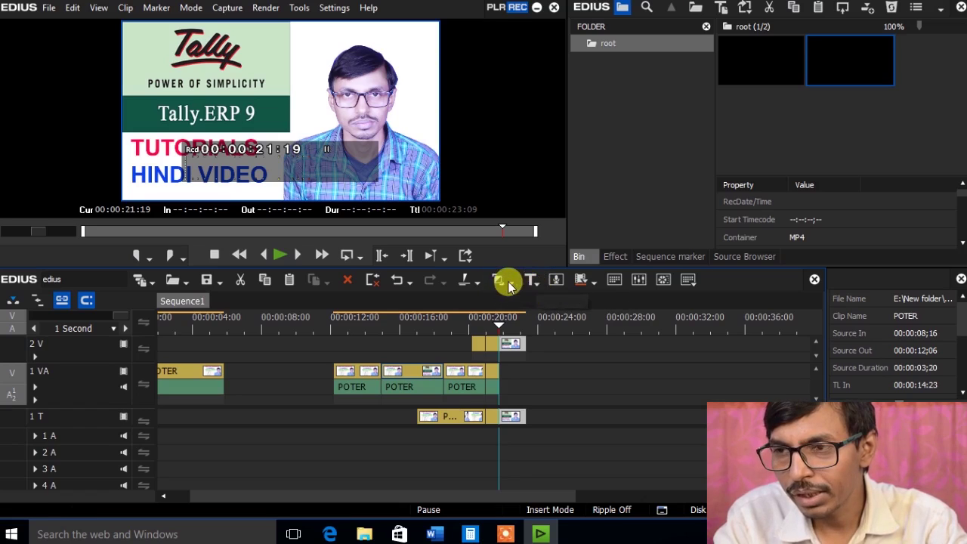
Add a 1-second Dissolve at 00:00:21:07 on track 2V and start a new Quick Titler title
left_click(500, 285)
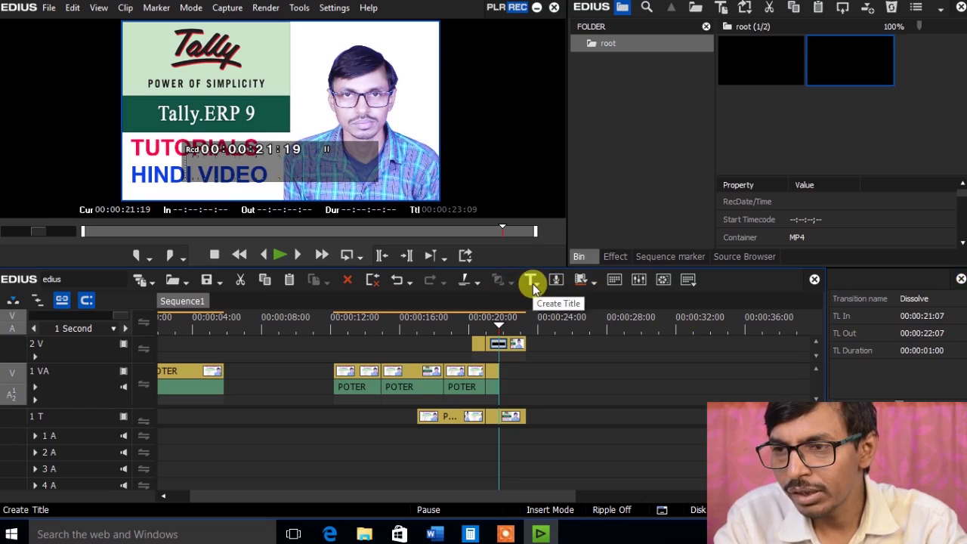
left_click(533, 283)
left_click(549, 297)
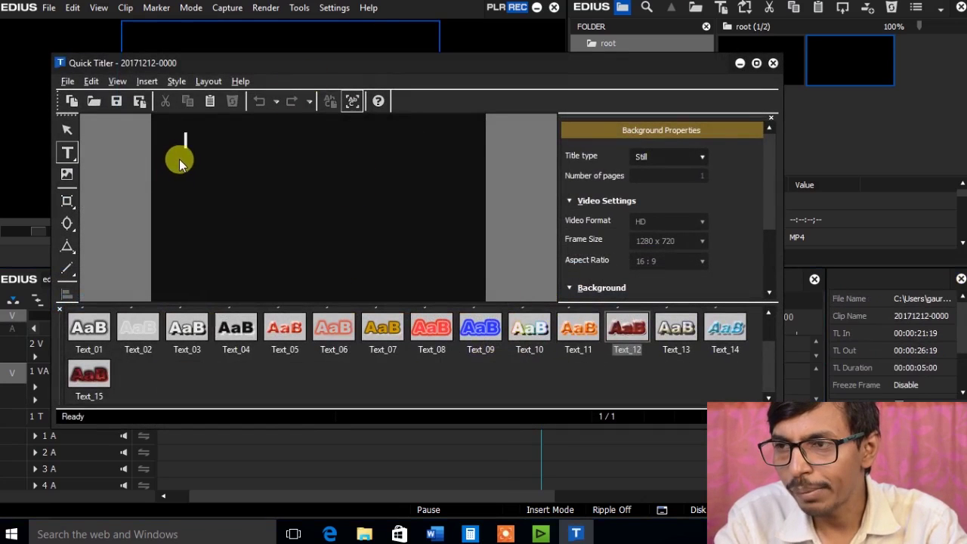
Enter 'gaurav' as the title text and set its Y position to 89
type("ga")
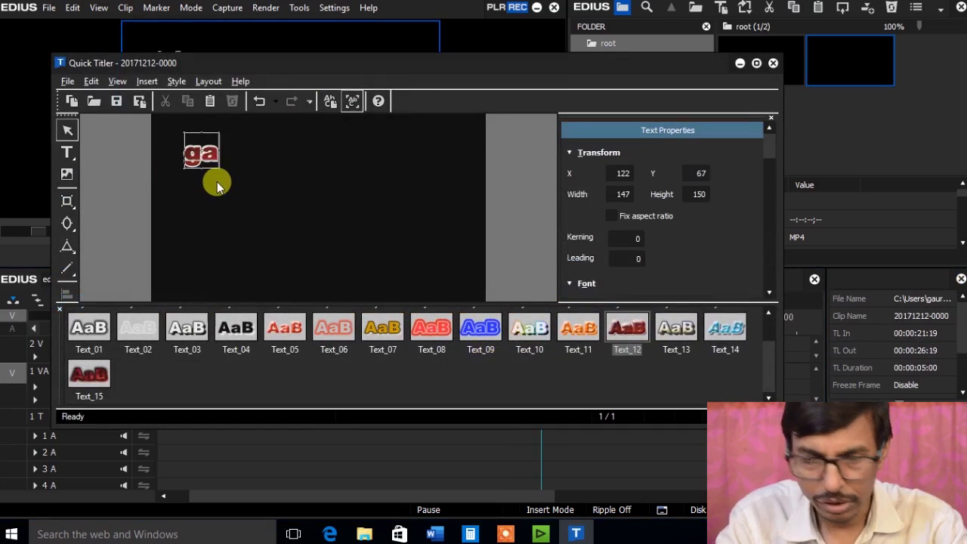
type("u")
key("Escape")
type("rav")
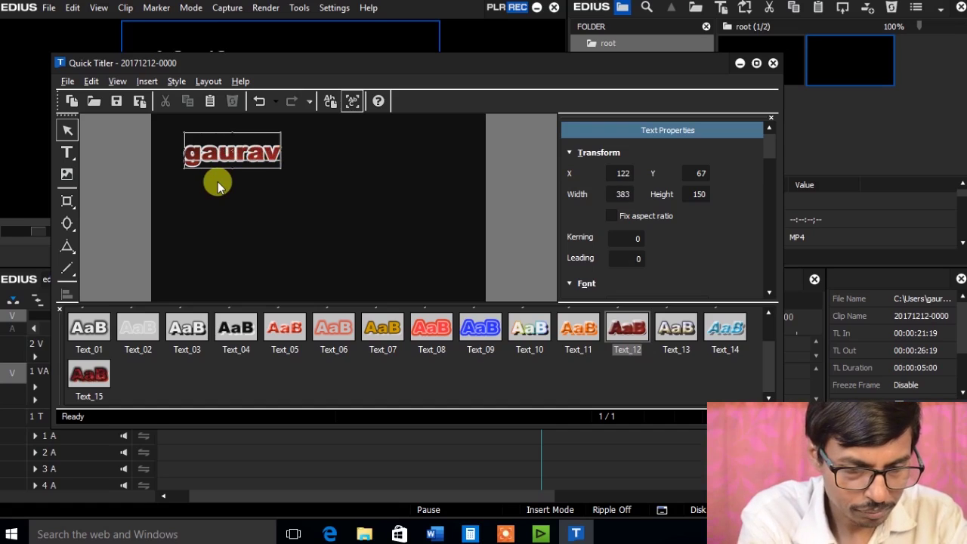
left_click(622, 174)
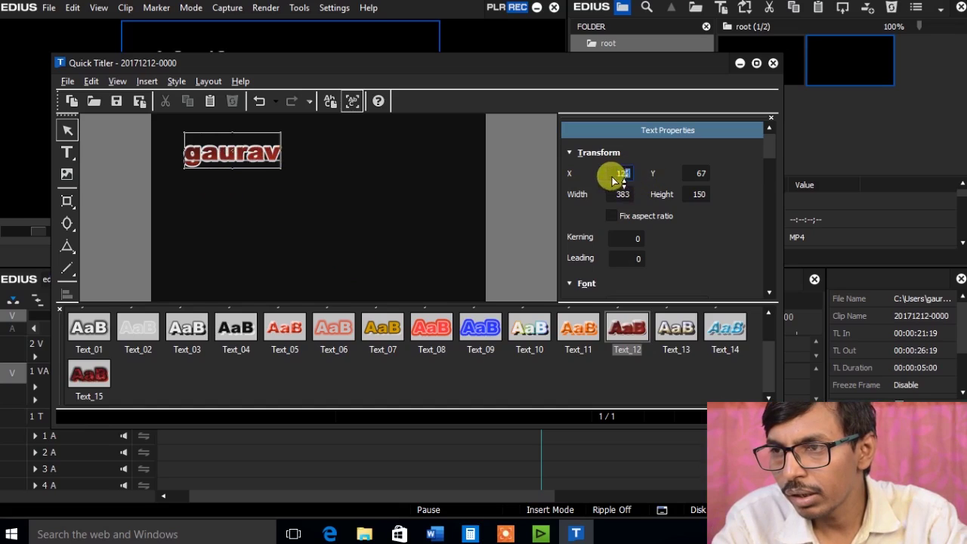
left_click(703, 175)
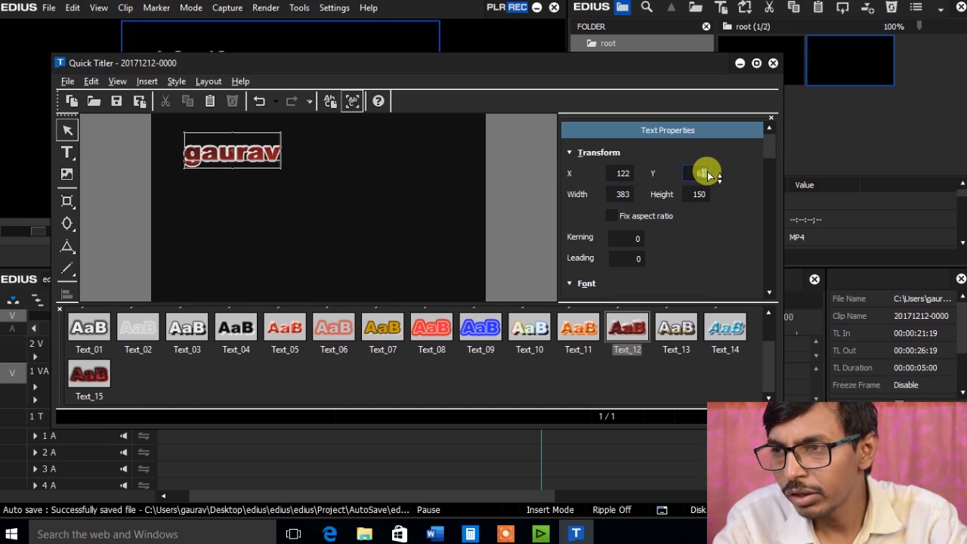
left_click(704, 174)
key("BackSpace")
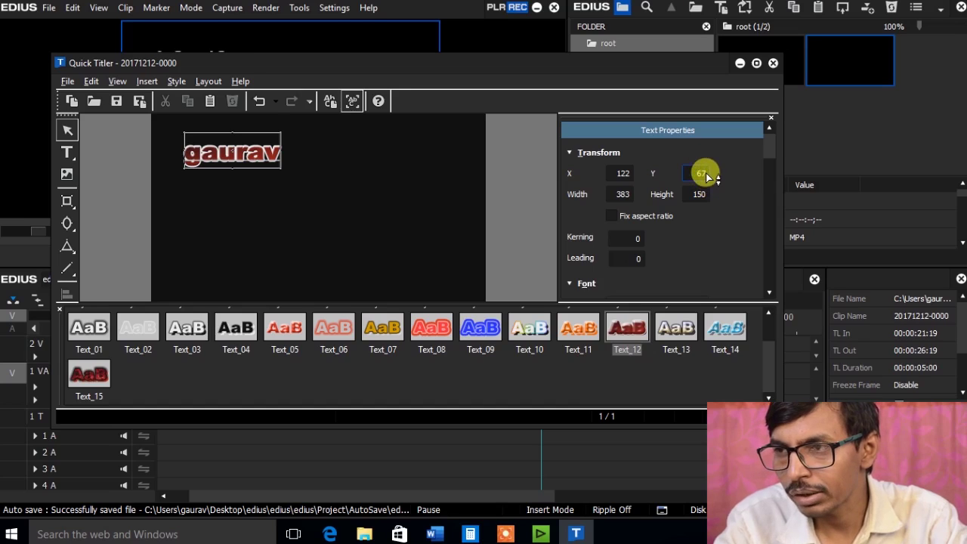
key("Return")
key("BackSpace")
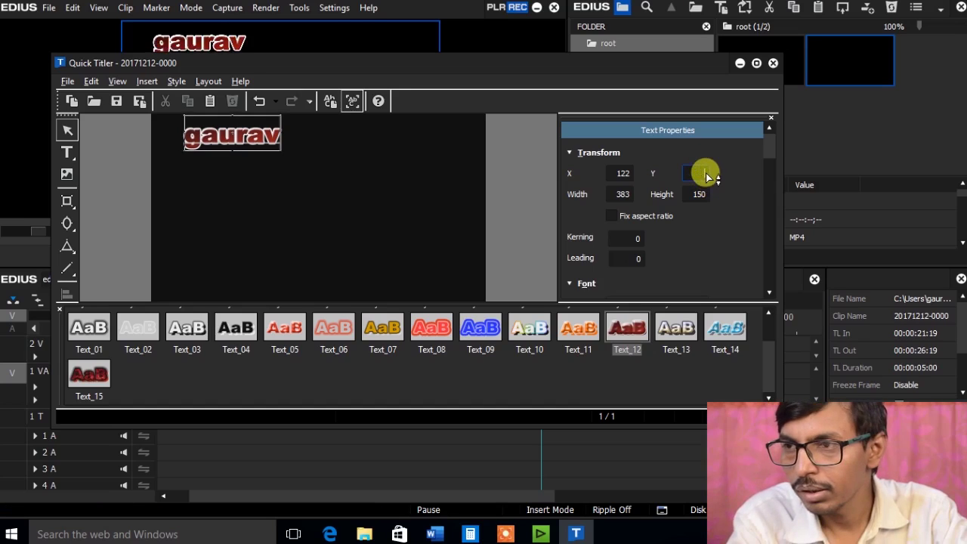
type("89")
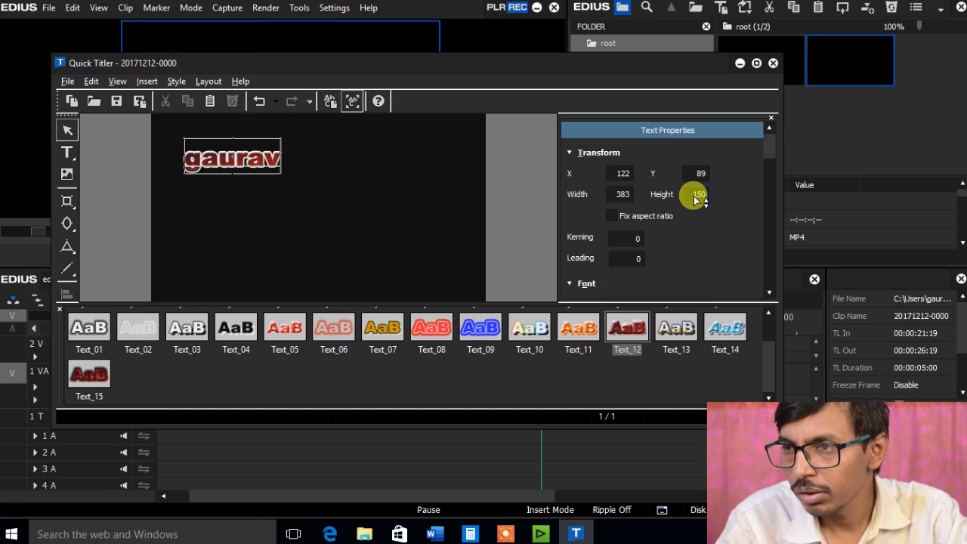
Set the text height to 200 and widen the kerning to 30
left_click_drag(696, 198, 695, 151)
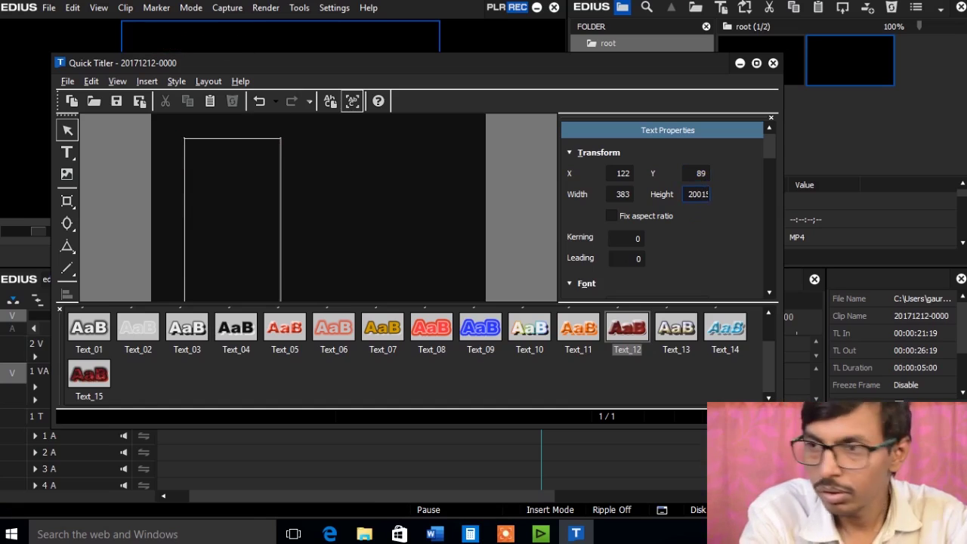
key("BackSpace")
key("BackSpace")
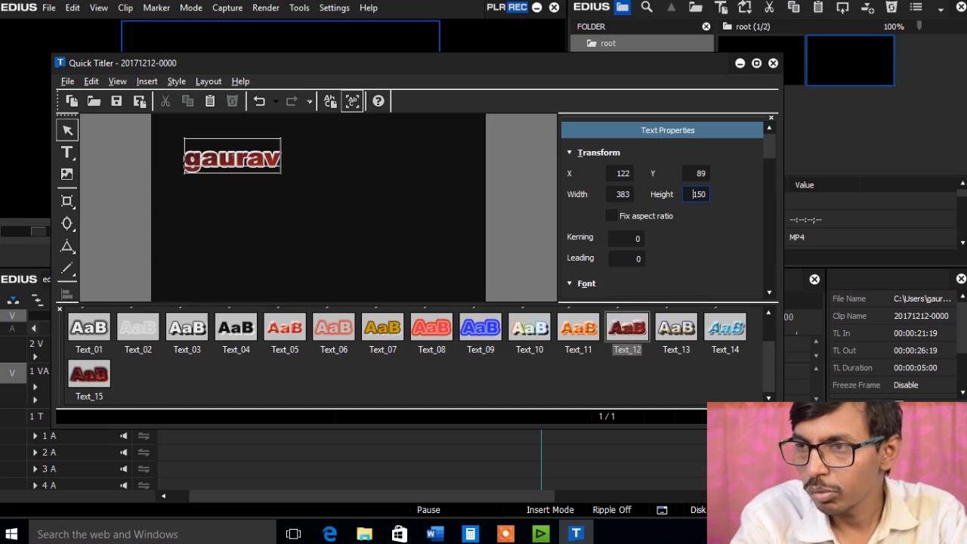
key("Delete")
key("Delete")
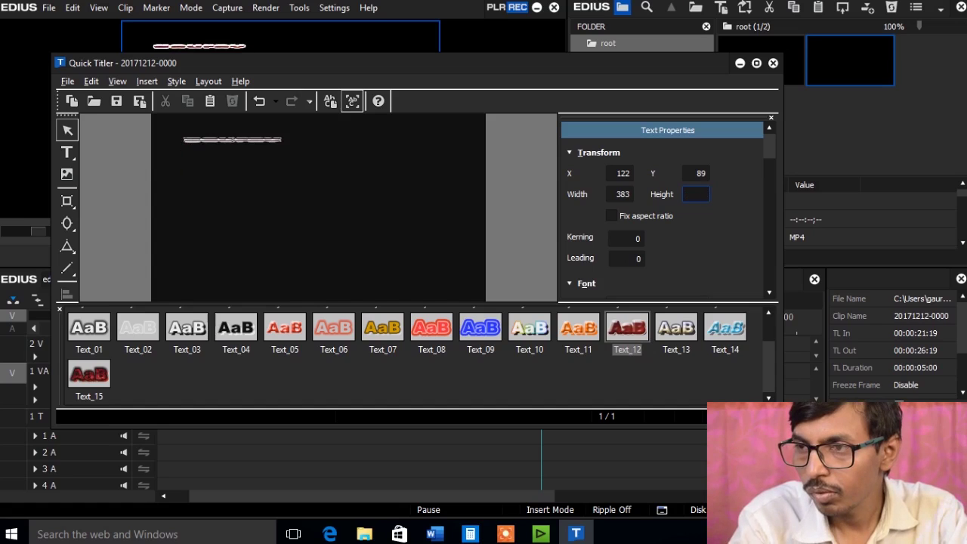
type("200")
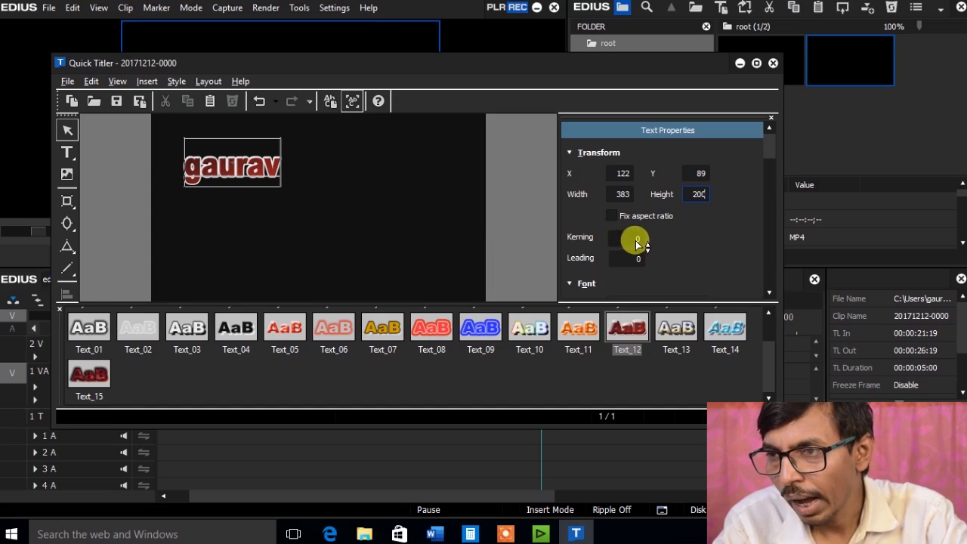
left_click_drag(637, 242, 638, 237)
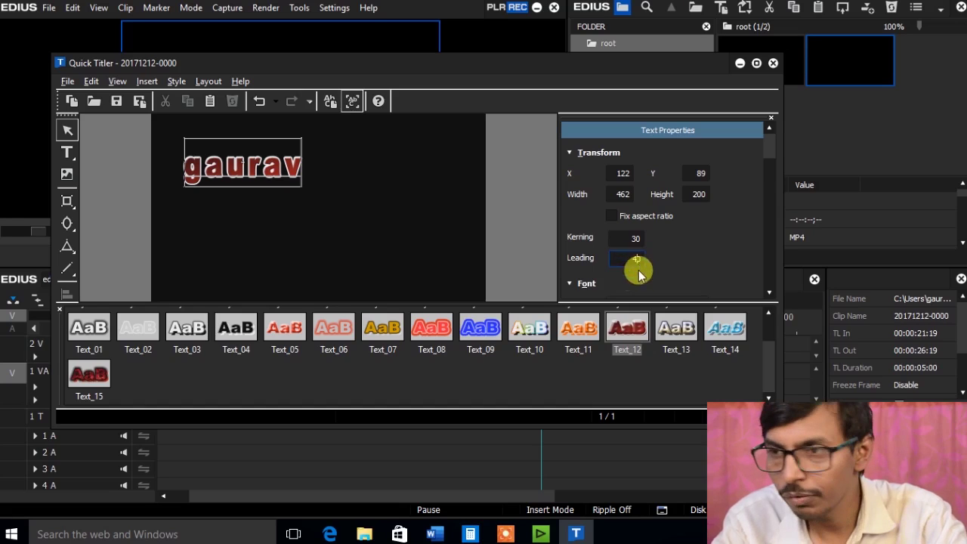
Try Bauhaus 93, then set the font to Bookman Old Style at size 14
scroll(619, 274, "down", 1)
scroll(612, 263, "down", 1)
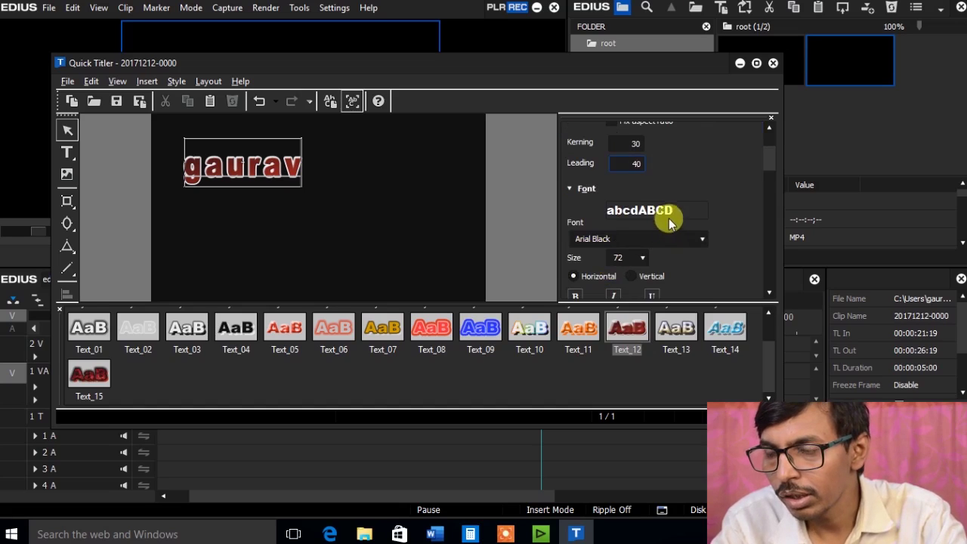
left_click(686, 239)
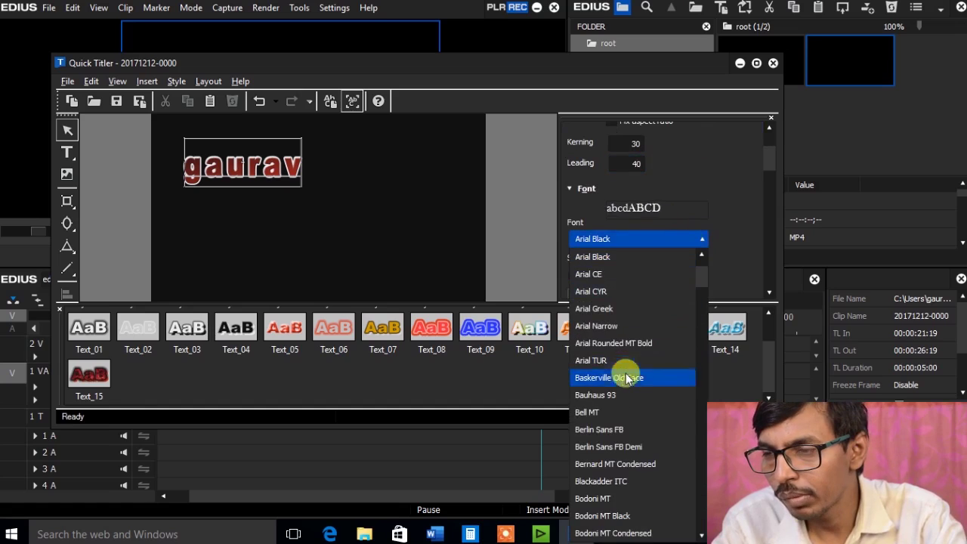
left_click(604, 394)
left_click(691, 239)
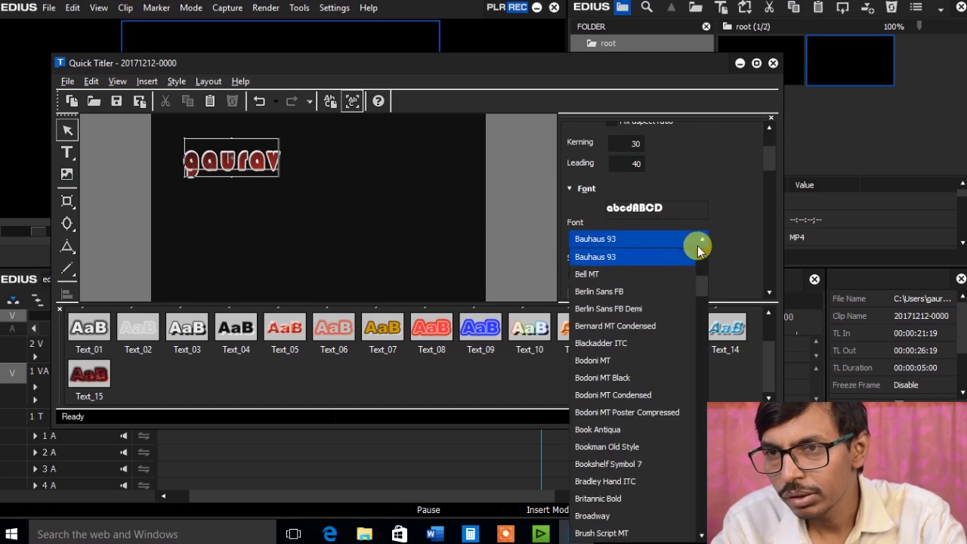
left_click(611, 447)
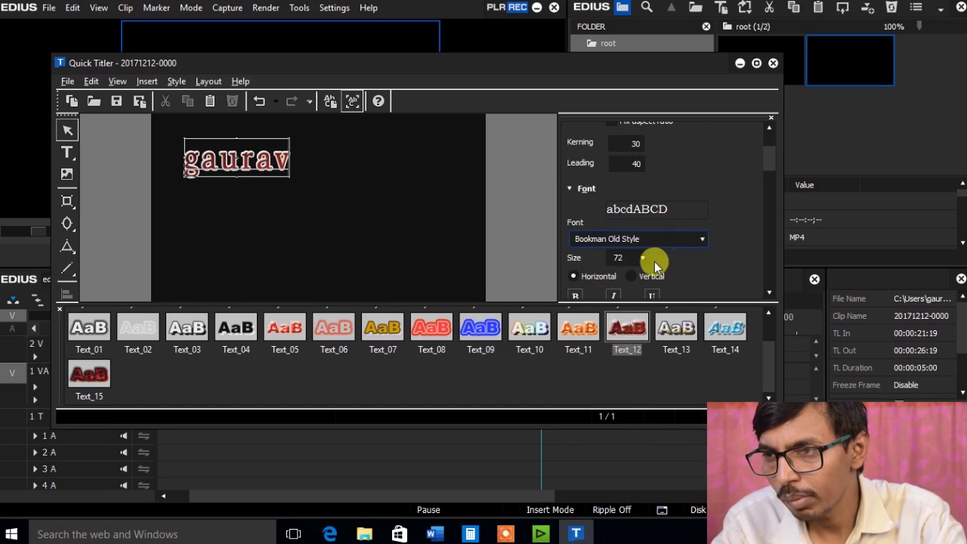
left_click(643, 258)
left_click(617, 359)
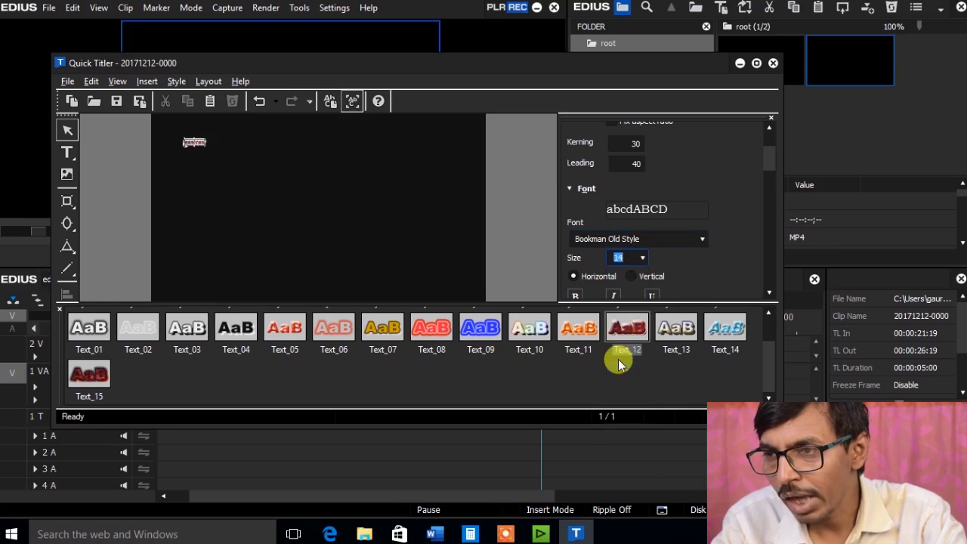
Make the text bold and resize it to 36, then back to 72
left_click_drag(768, 157, 768, 163)
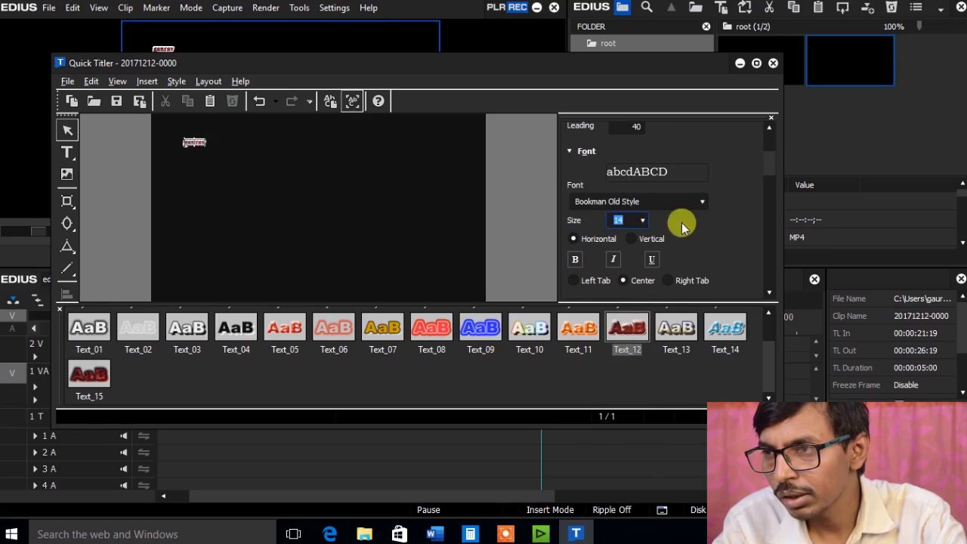
left_click(575, 261)
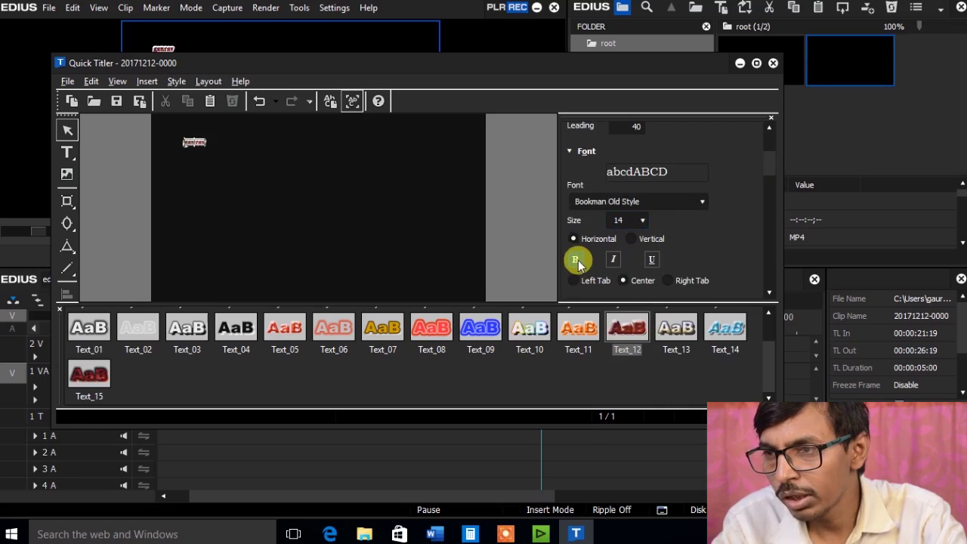
left_click(642, 220)
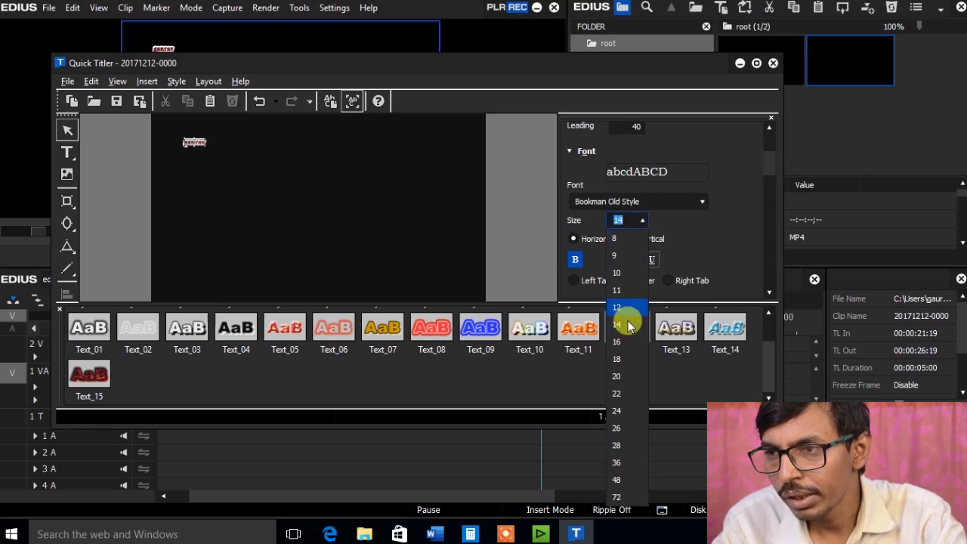
left_click(625, 462)
left_click(642, 220)
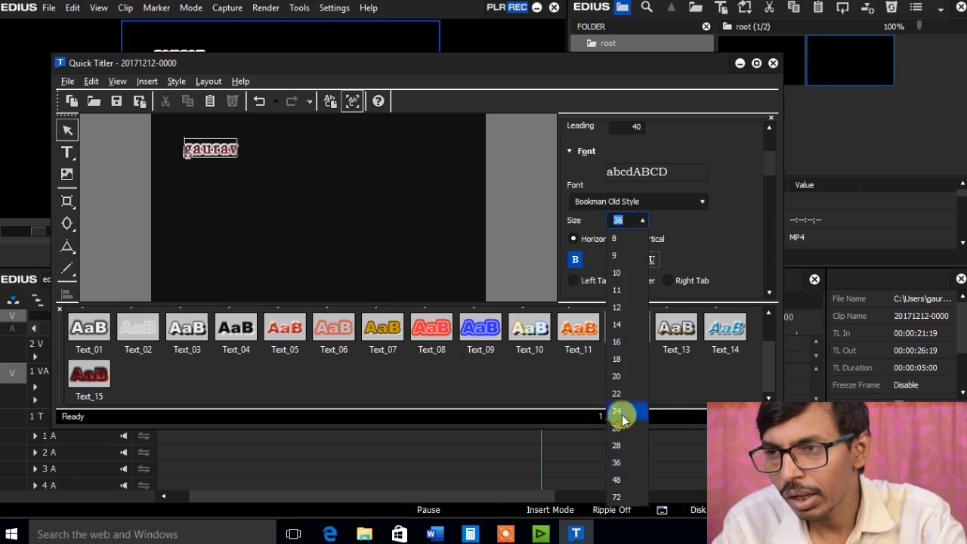
left_click(616, 492)
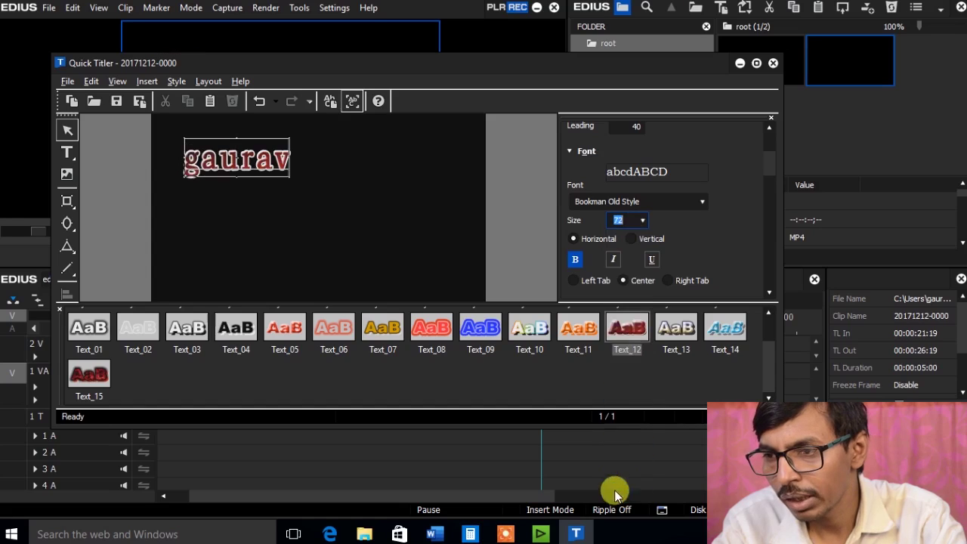
Apply italic and underline to the gaurav title and switch bold off
left_click(614, 260)
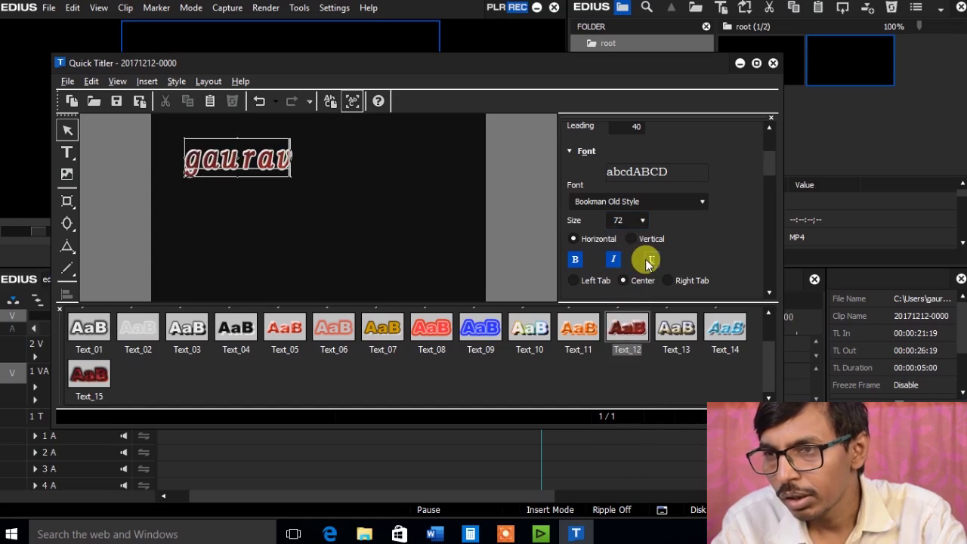
left_click(647, 261)
left_click(570, 260)
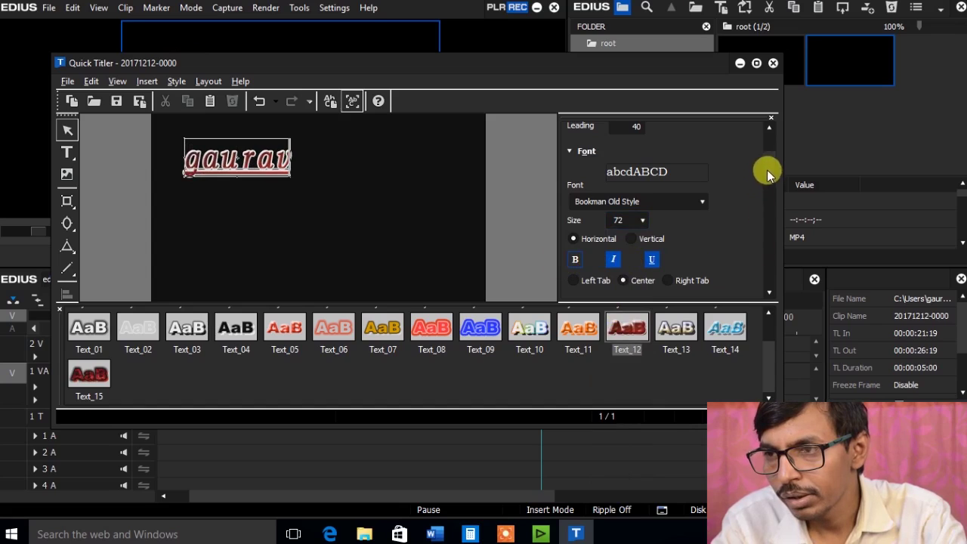
scroll(769, 172, "down", 3)
Set the fill direction to 341.57 with 4 colours, making the second stop green
left_click_drag(770, 172, 770, 185)
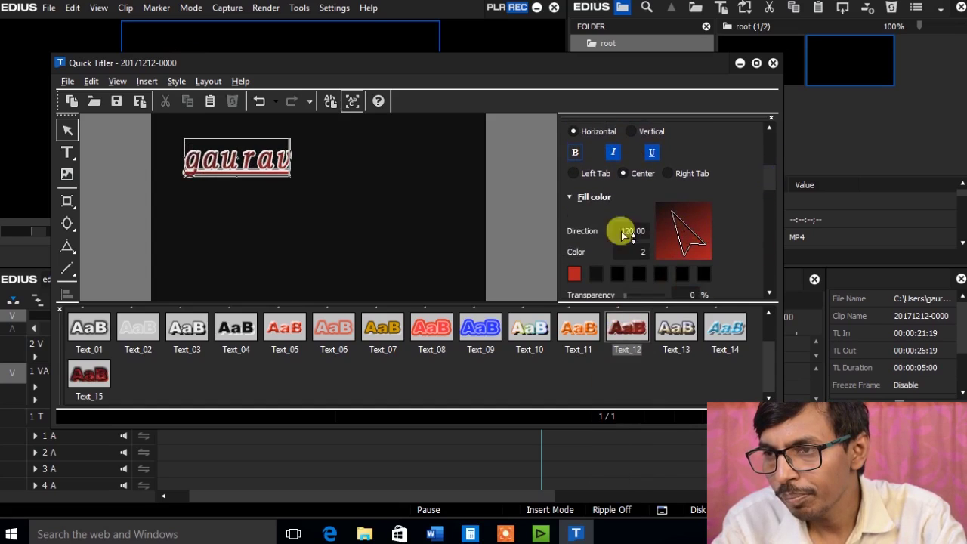
left_click(687, 232)
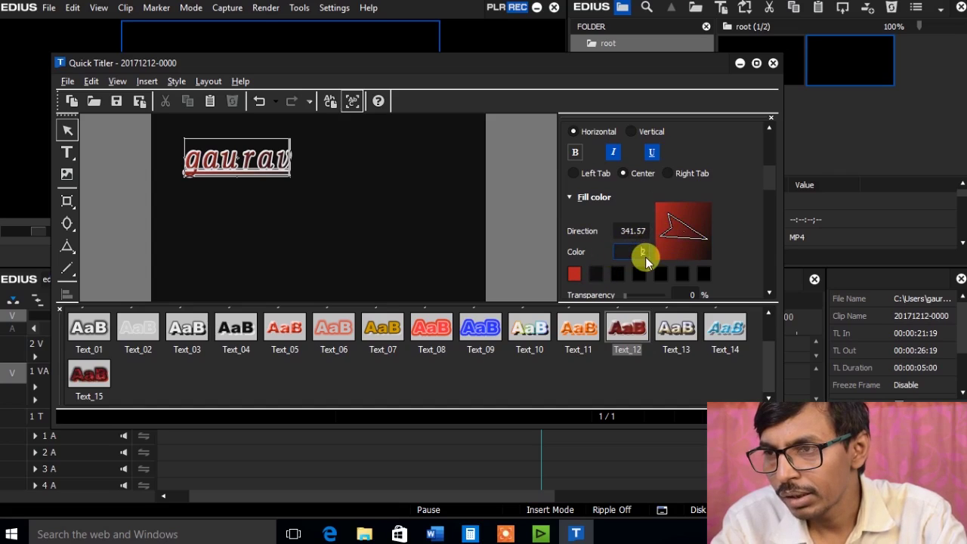
type("4")
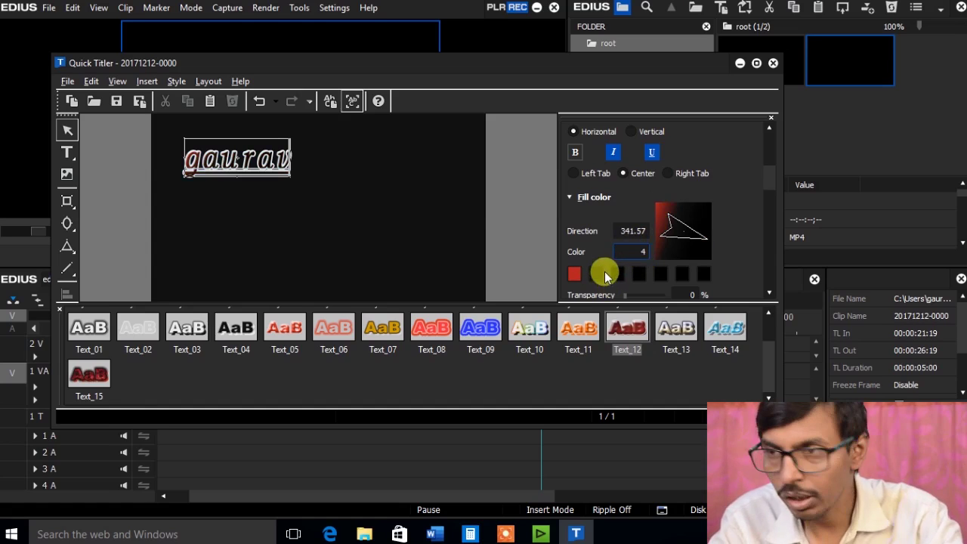
left_click(601, 271)
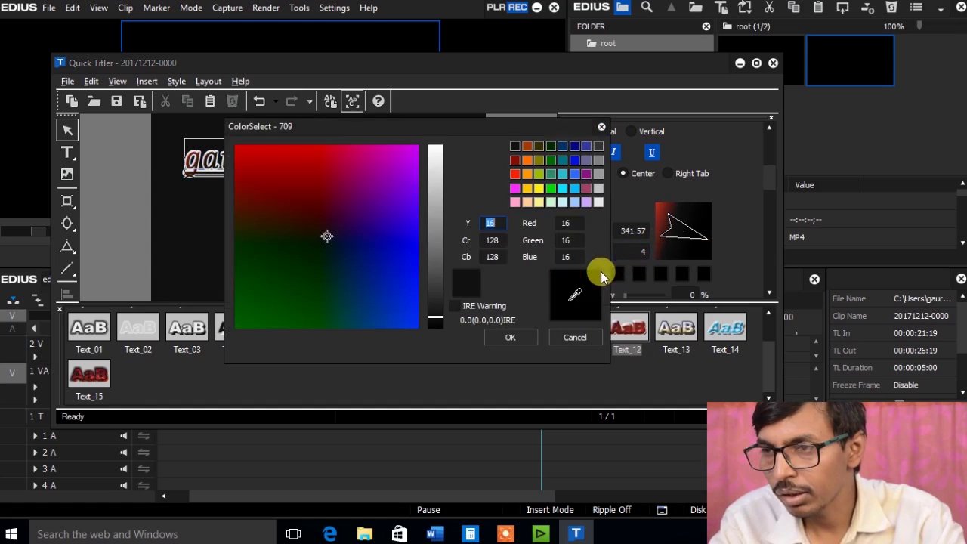
left_click(545, 160)
left_click(510, 337)
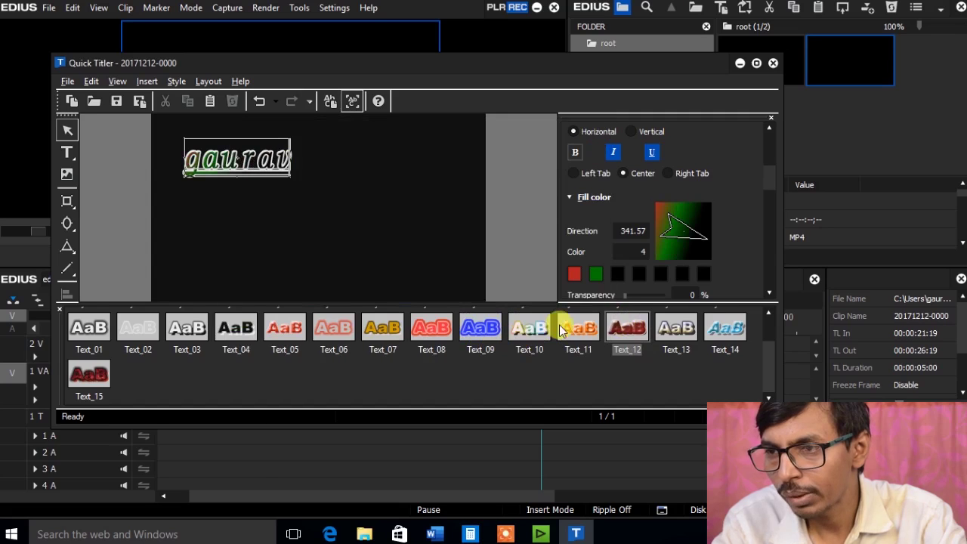
Make the third and fourth gradient stops yellow and blue
left_click(621, 277)
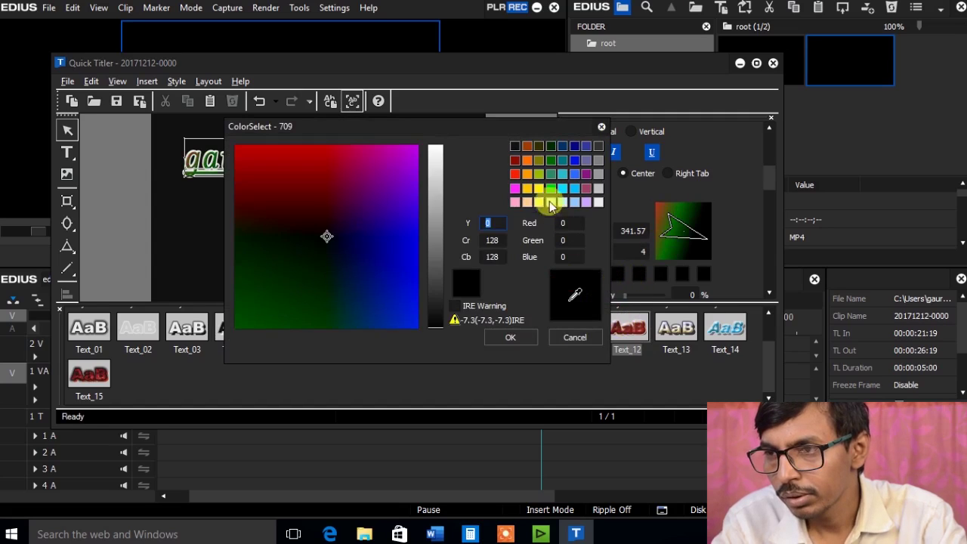
left_click(526, 188)
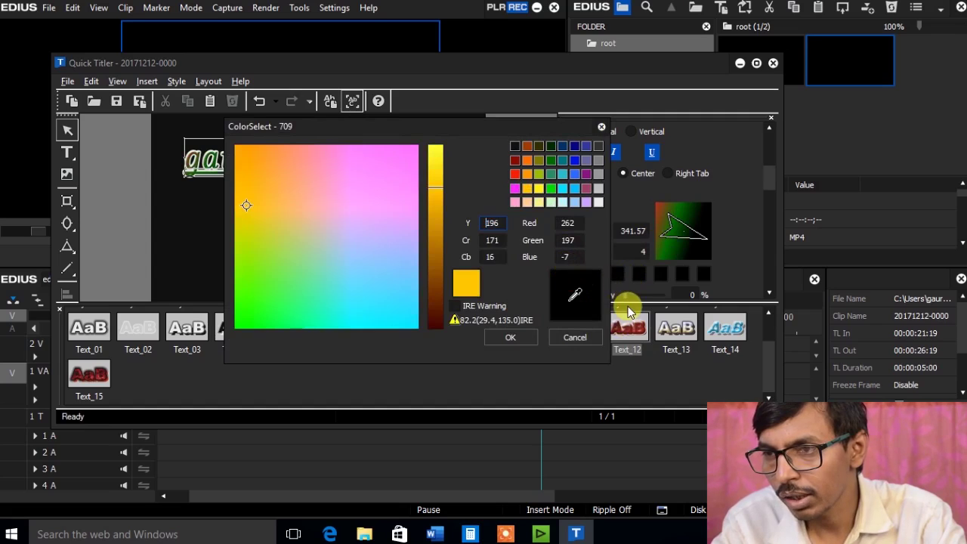
left_click(521, 340)
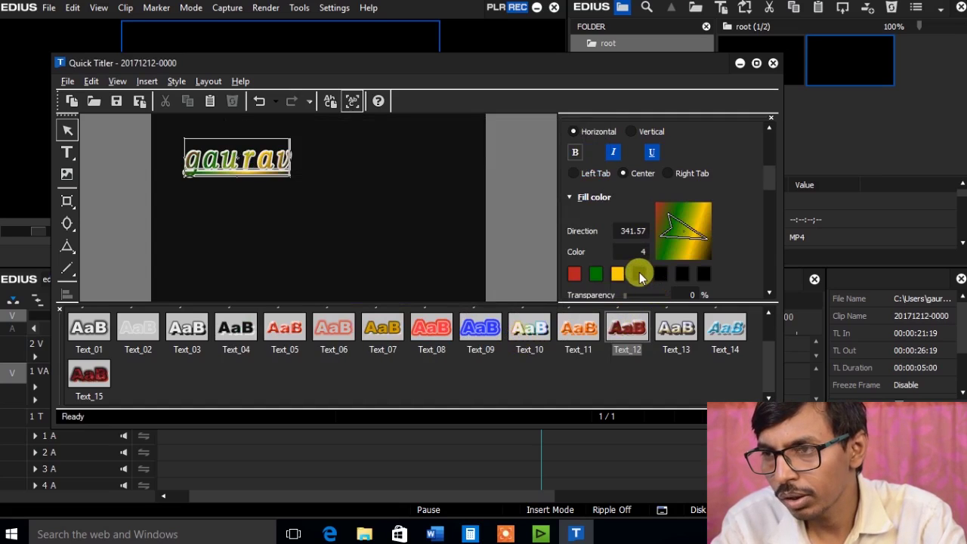
left_click(639, 273)
left_click(413, 243)
left_click(528, 337)
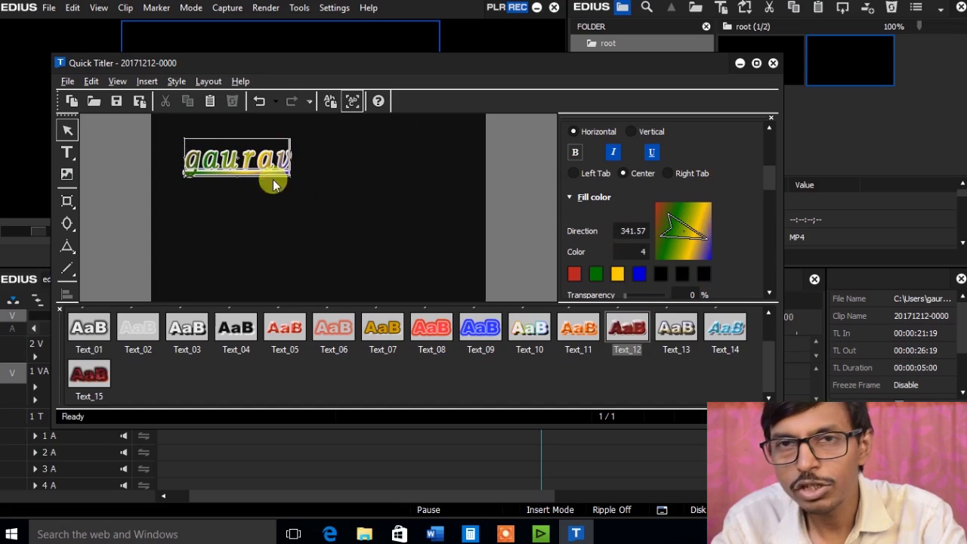
left_click_drag(770, 179, 770, 208)
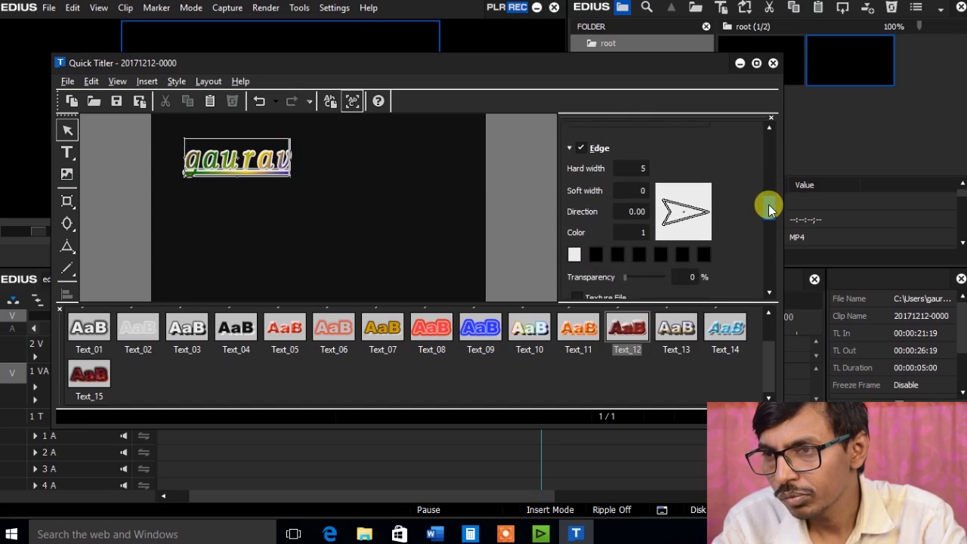
left_click_drag(770, 208, 771, 227)
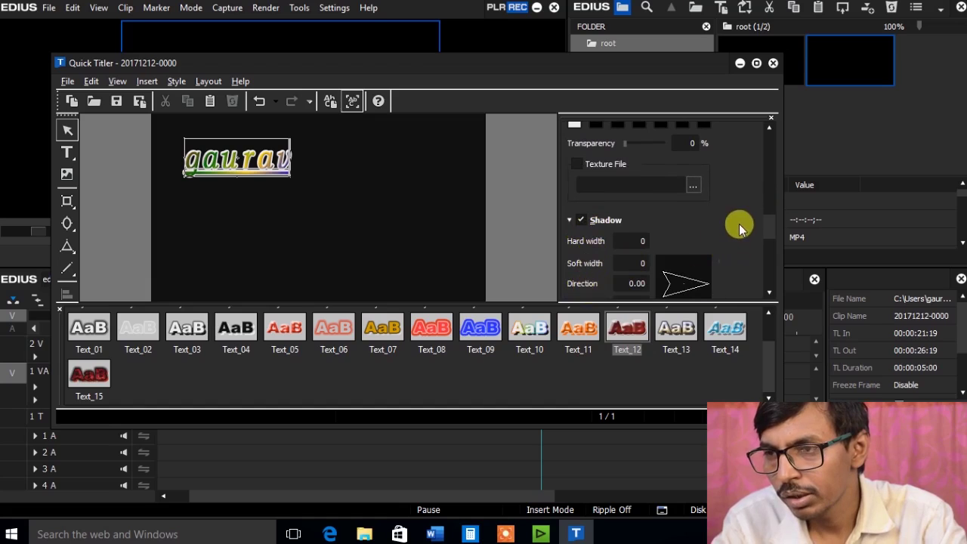
Close the Quick Titler, saving the gaurav title, then open the Voice Over settings
left_click(772, 64)
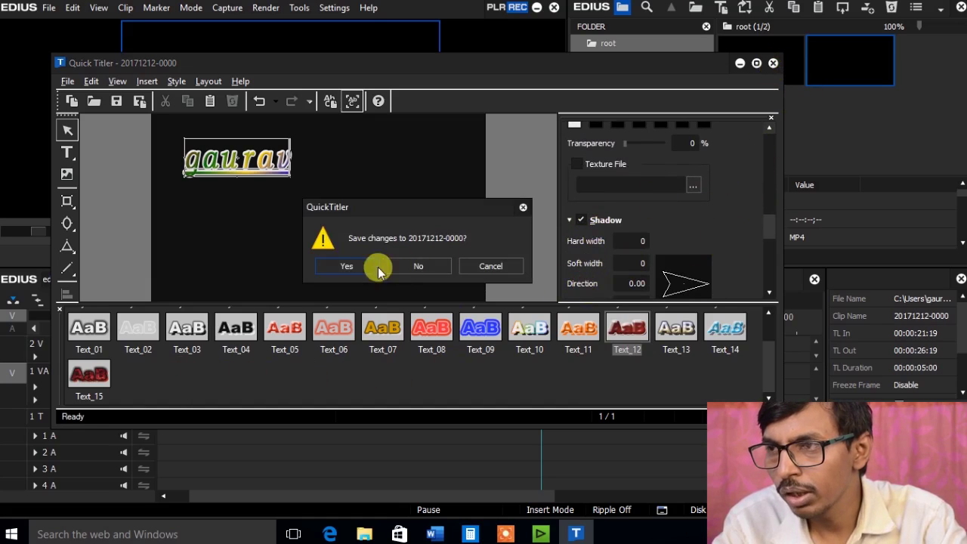
left_click(416, 267)
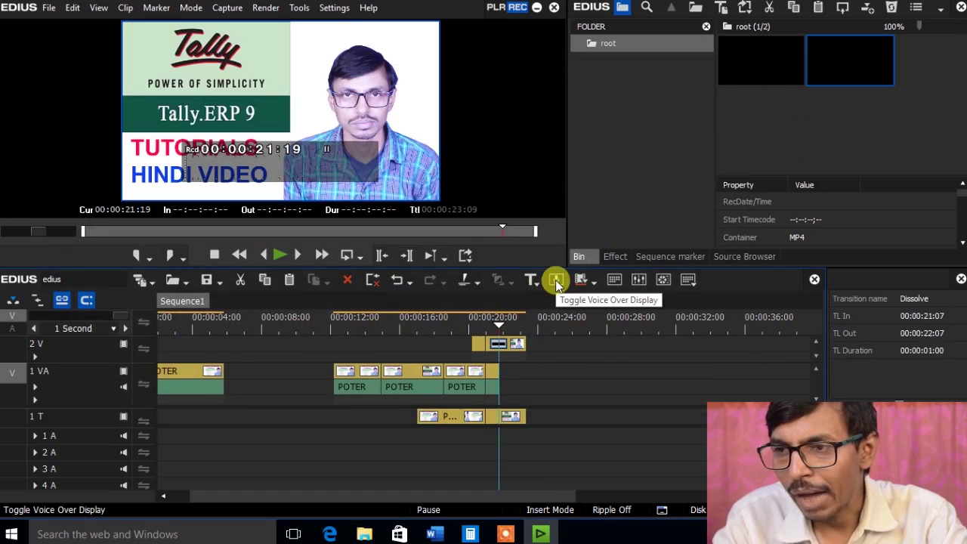
left_click(555, 279)
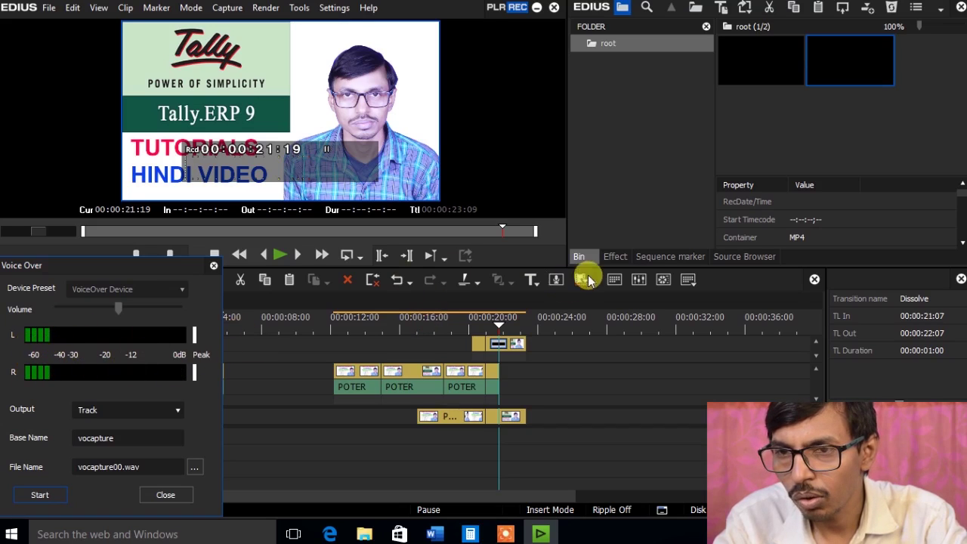
Close Voice Over, move the playhead to 00:00:22:07, and toggle the Bin window off and on
left_click(555, 280)
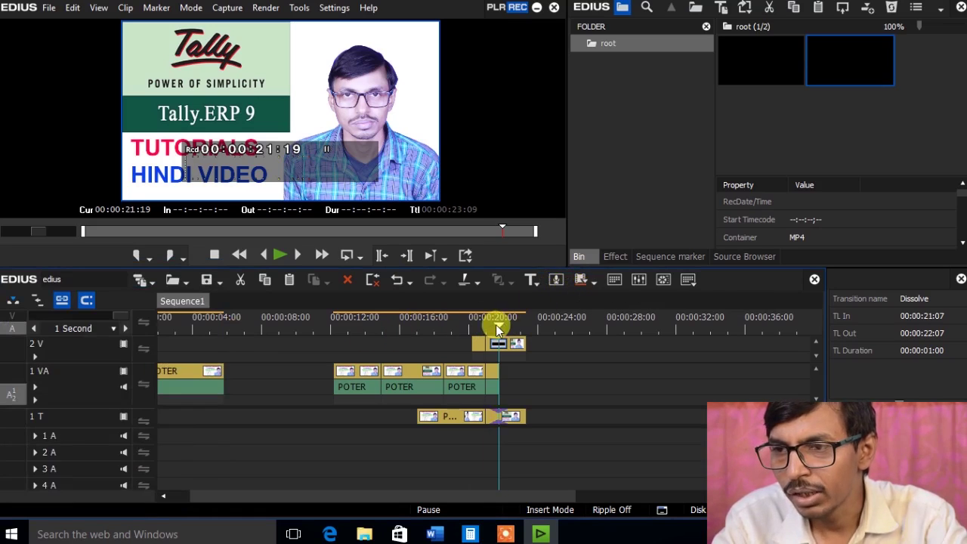
left_click_drag(495, 323, 507, 324)
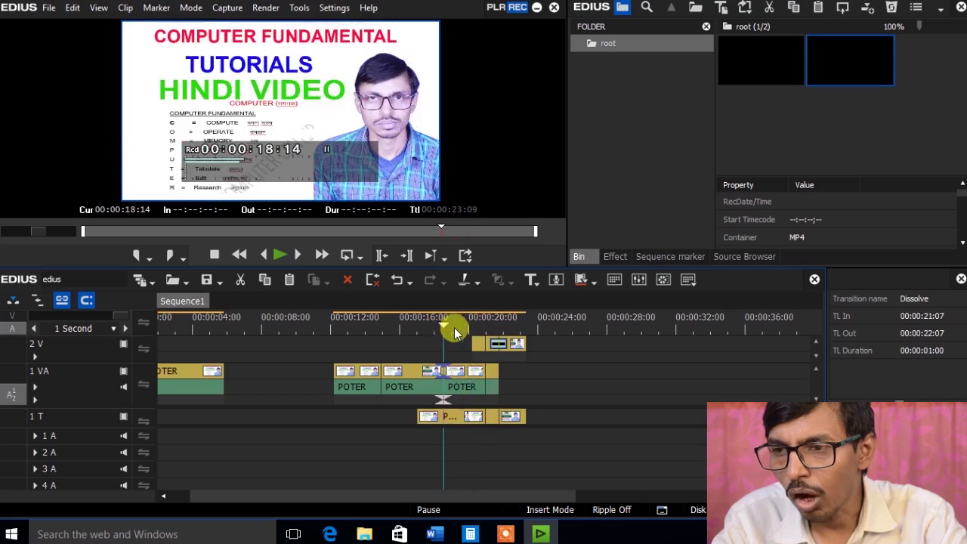
left_click(614, 282)
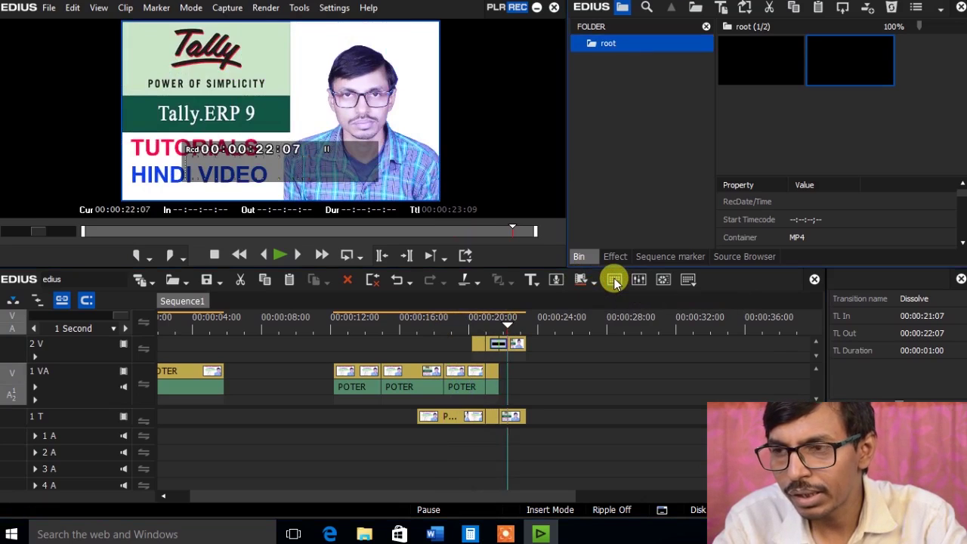
left_click(615, 281)
left_click(614, 282)
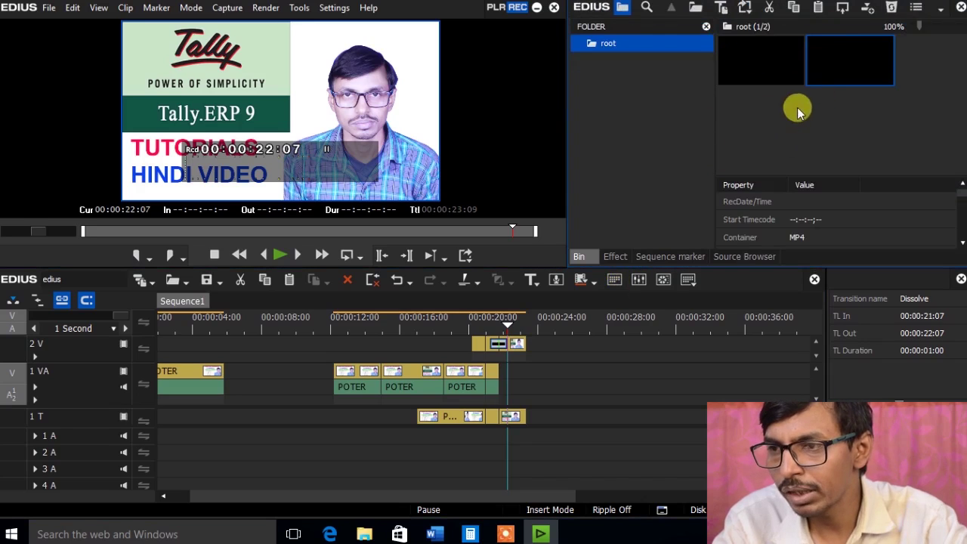
left_click(614, 281)
left_click(615, 280)
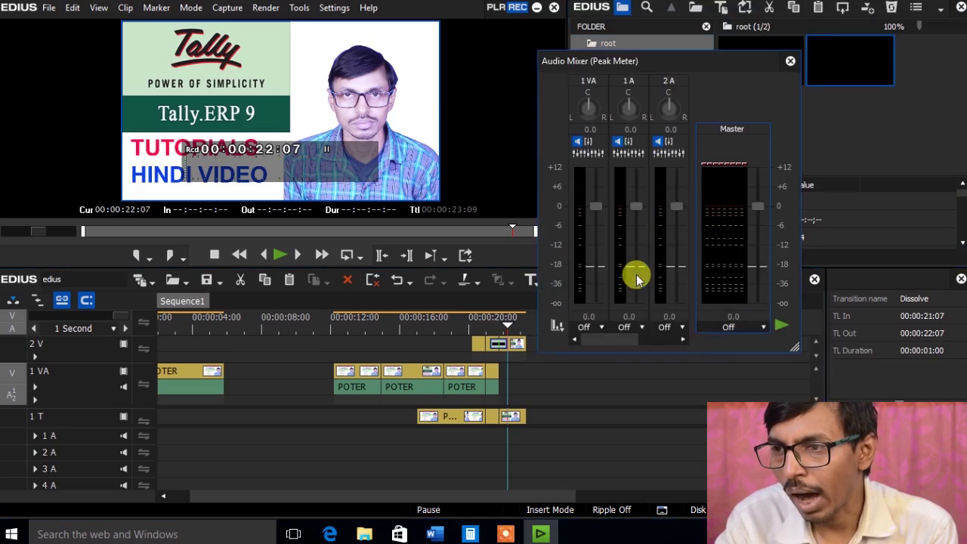
Show the Audio Mixer peak meters for 1 VA, 1 A, 2 A and Master, then close it
left_click(637, 279)
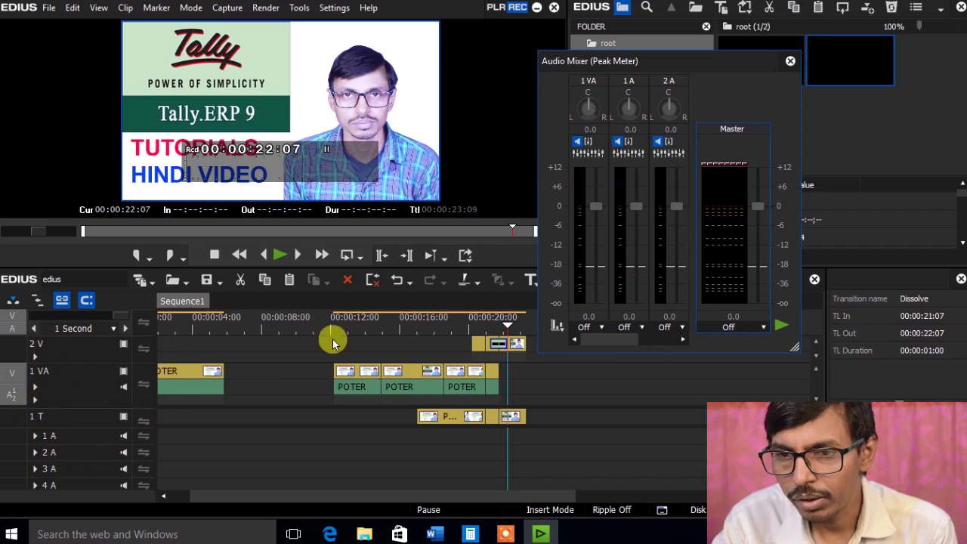
left_click(790, 60)
left_click(638, 280)
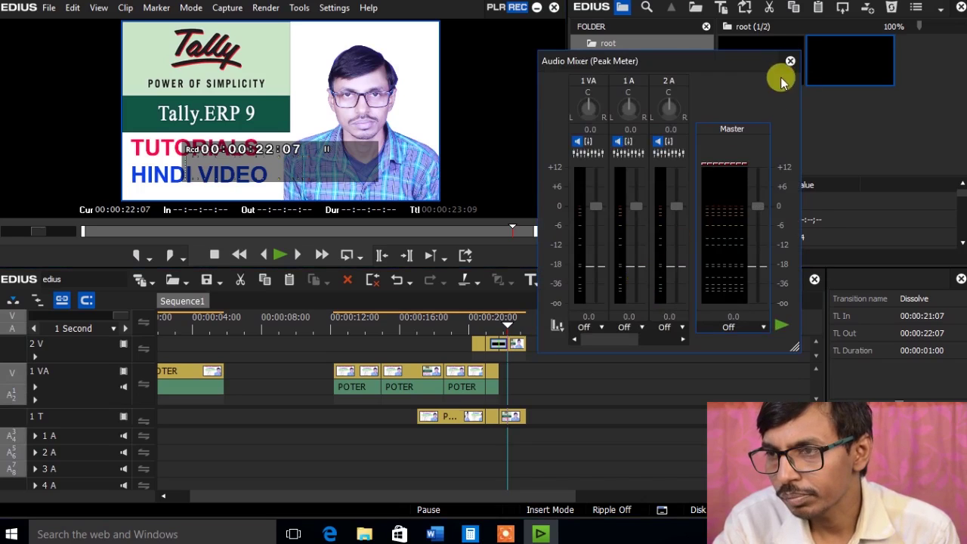
left_click(790, 60)
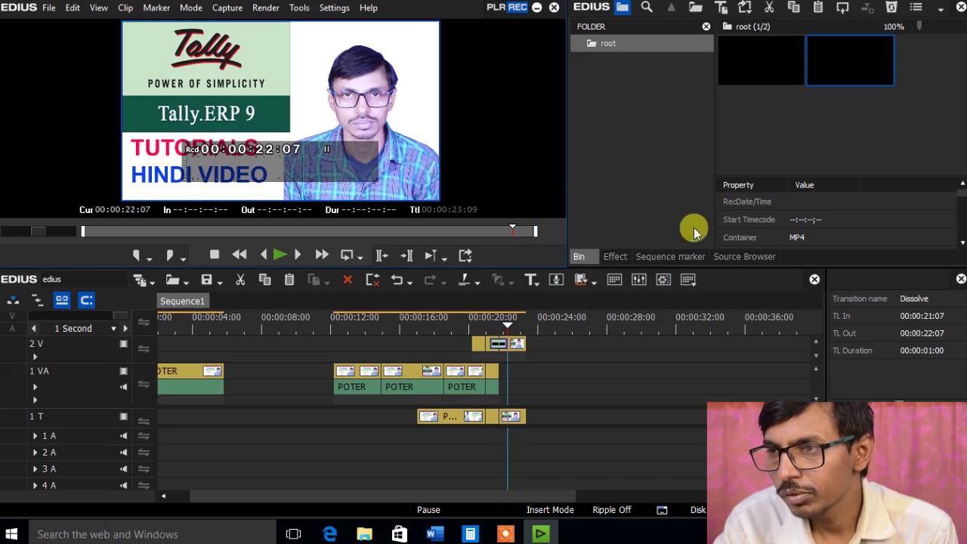
Open and close the Vector Scope/Waveform monitors, then stop the screen recording
left_click(663, 281)
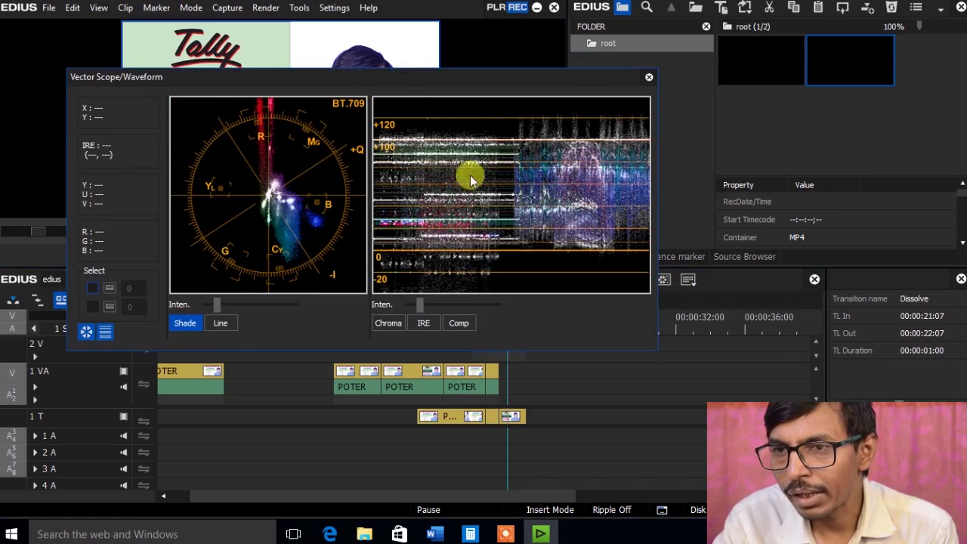
left_click(647, 77)
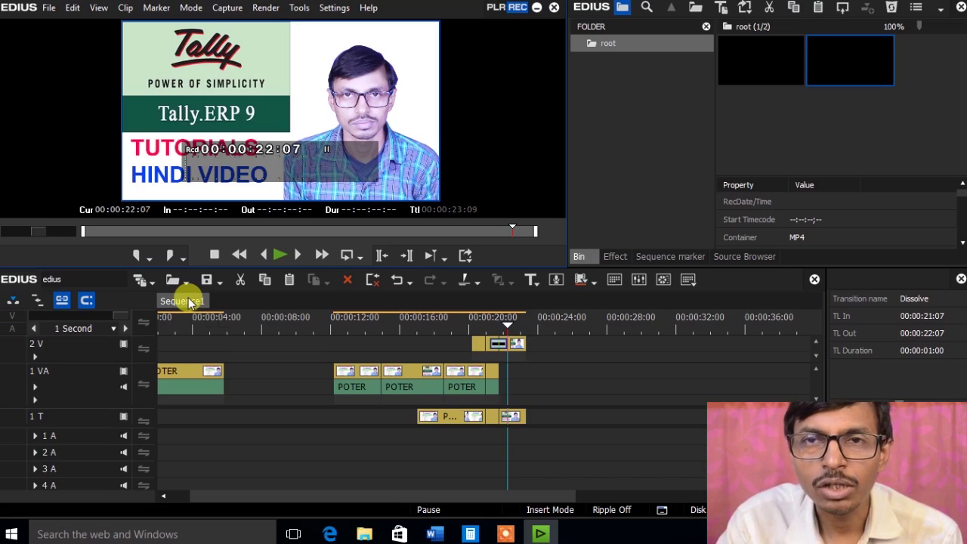
left_click(506, 534)
left_click(564, 512)
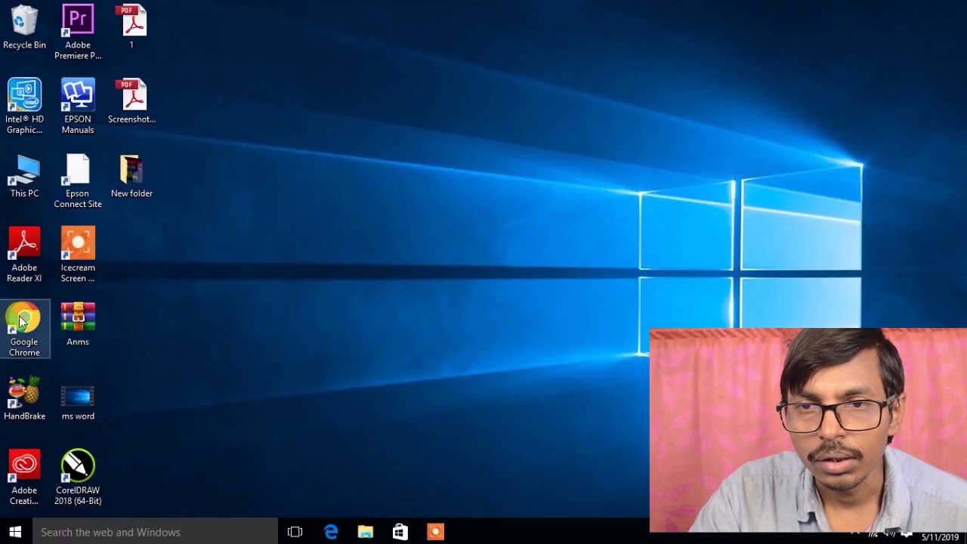
Launch Chrome from its desktop shortcut and go to the Google home page
right_click(75, 187)
left_click(68, 198)
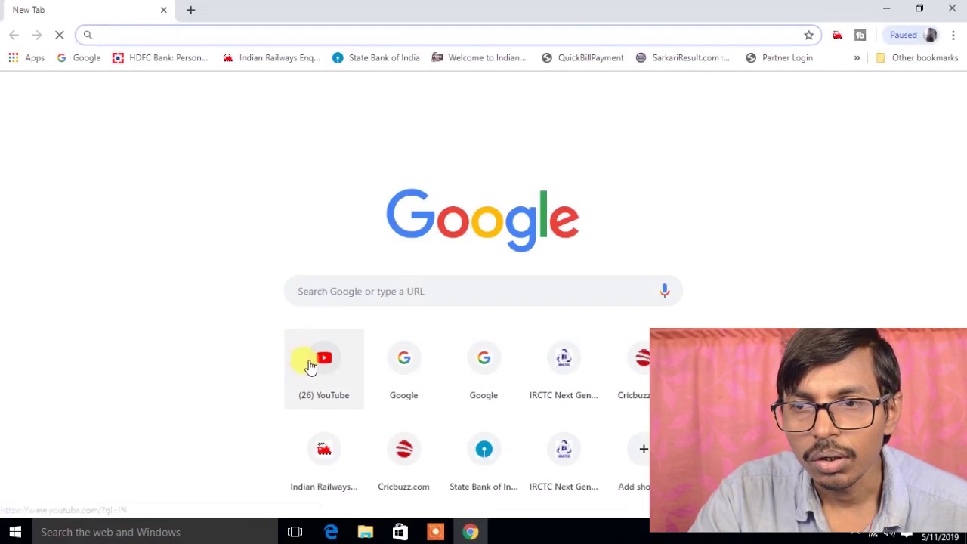
left_click(119, 34)
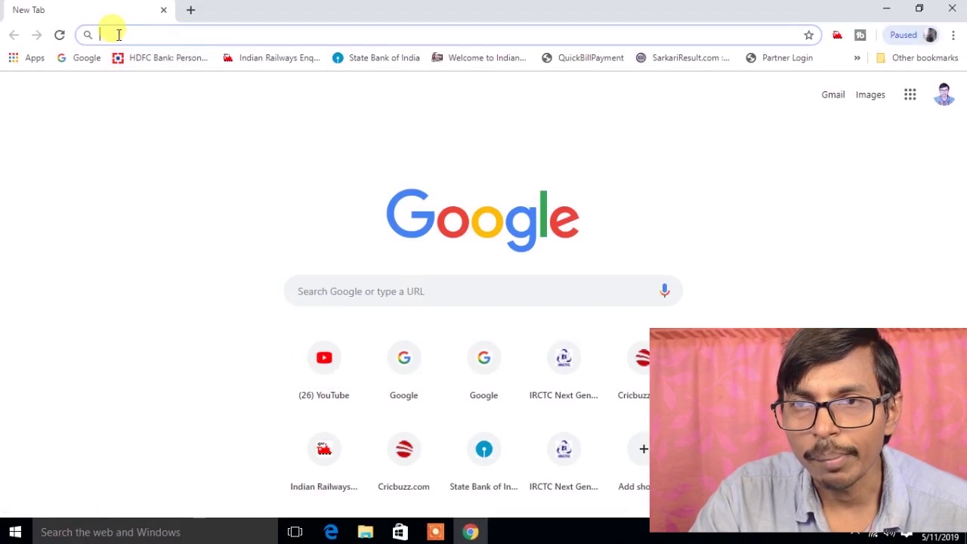
left_click(87, 59)
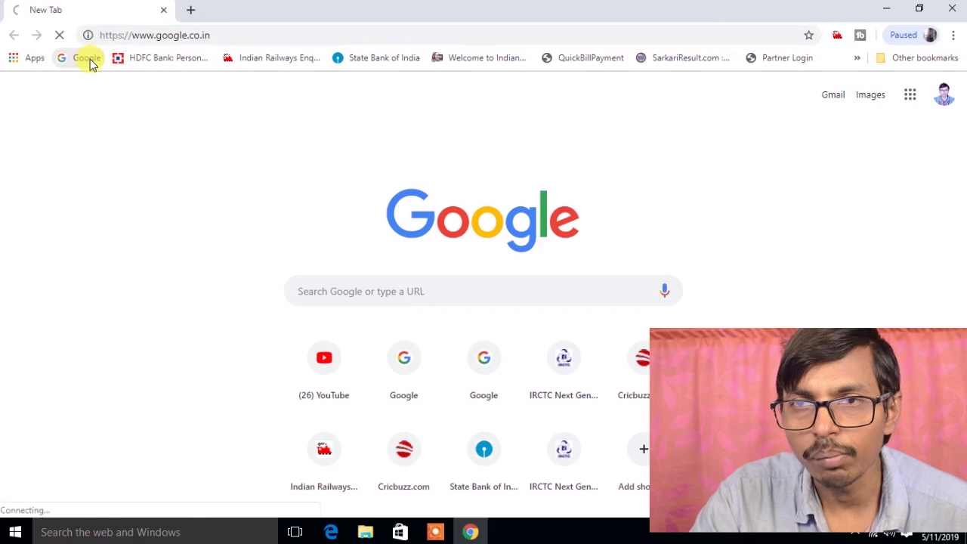
Search Google for 'youtube' and open the YouTube website
left_click(342, 313)
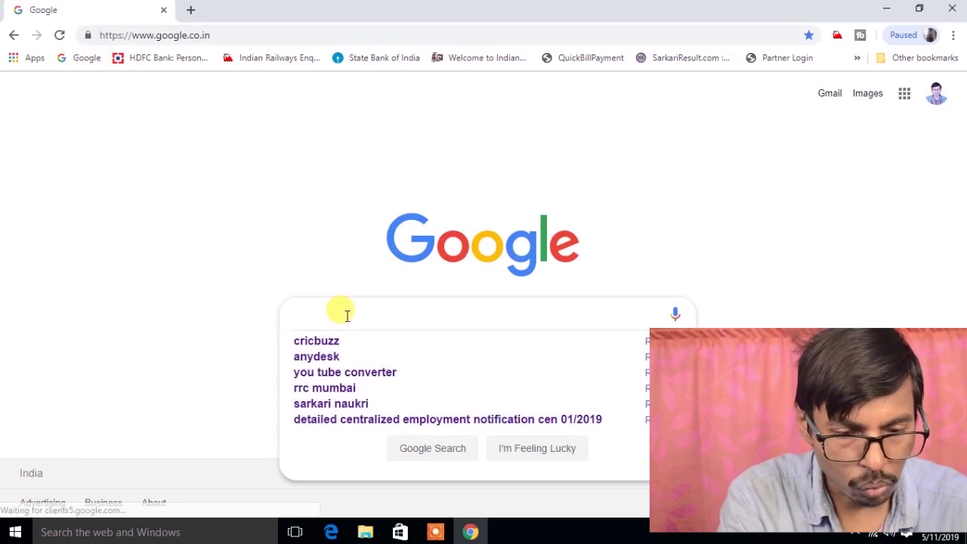
type("you")
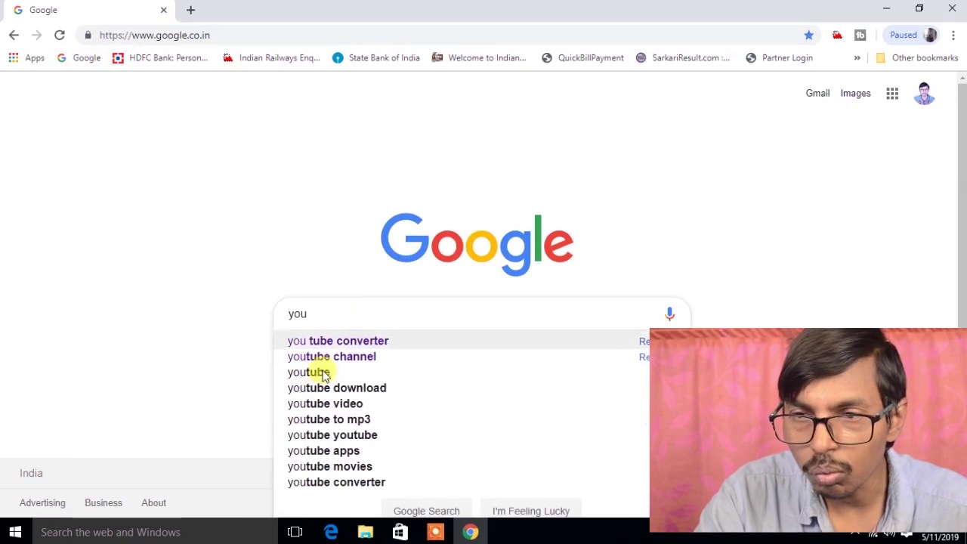
left_click(310, 378)
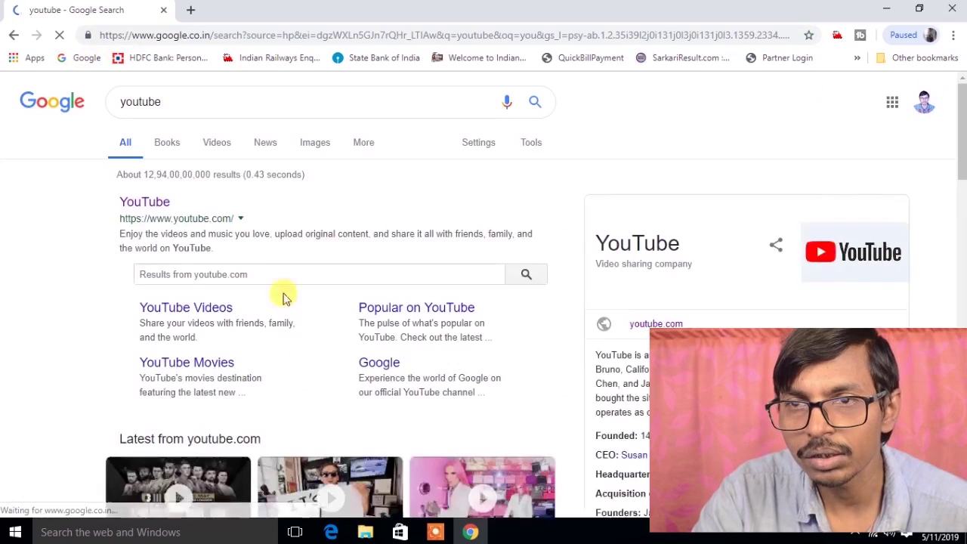
left_click(146, 203)
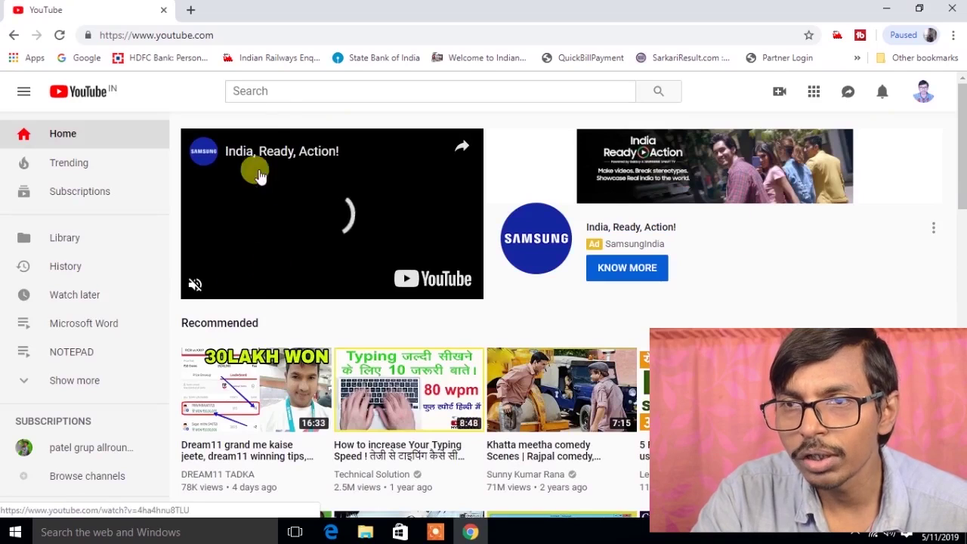
Search YouTube for the Hindi computer-tutorial channel by name and open its channel page
left_click(276, 89)
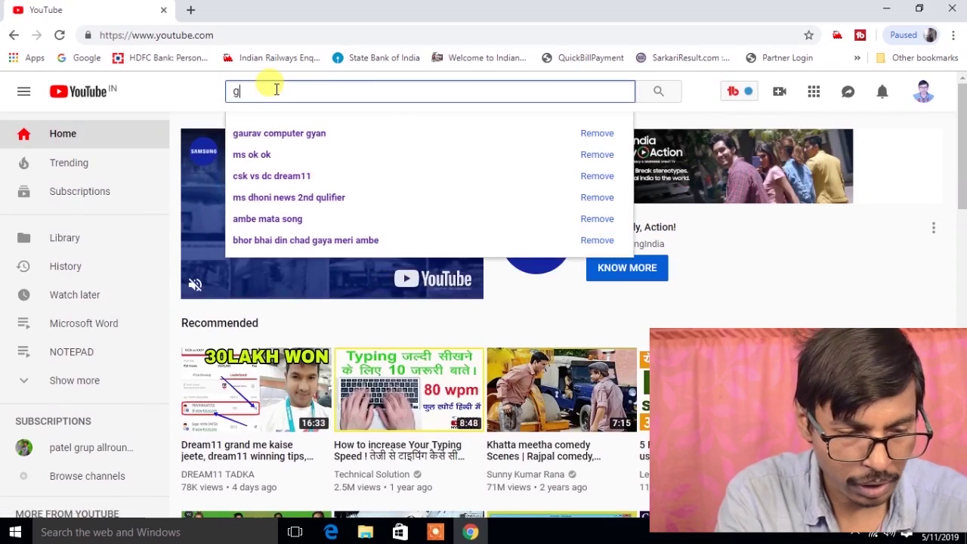
type("gaurav computer")
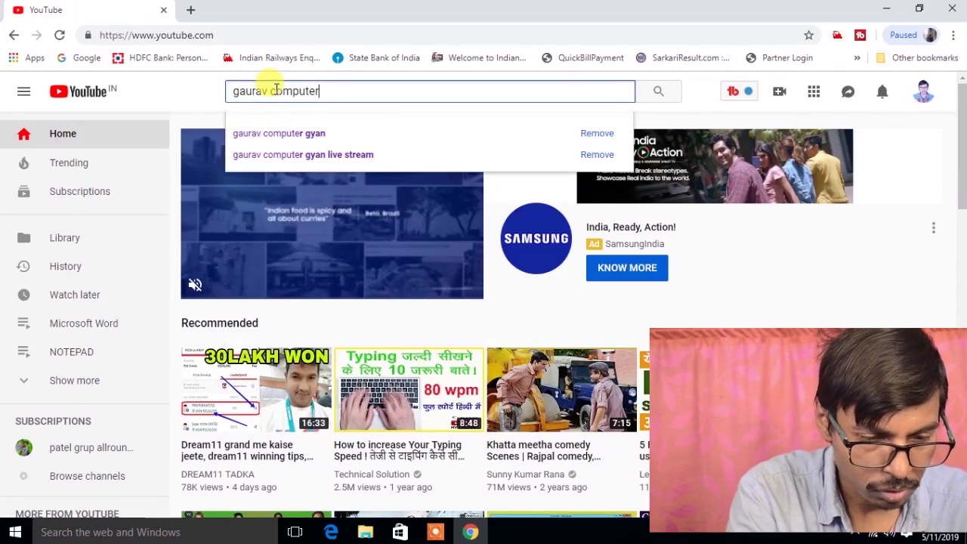
type(" gyan")
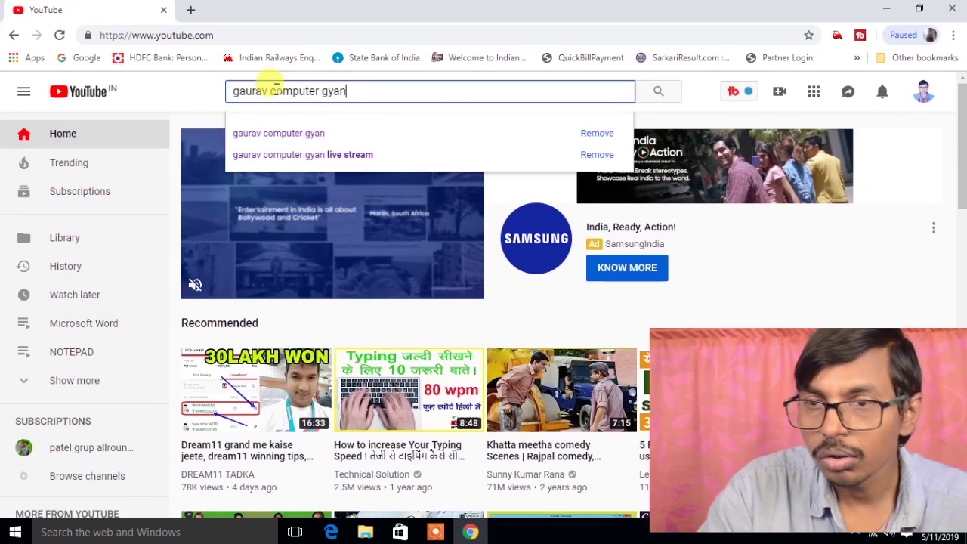
left_click(272, 135)
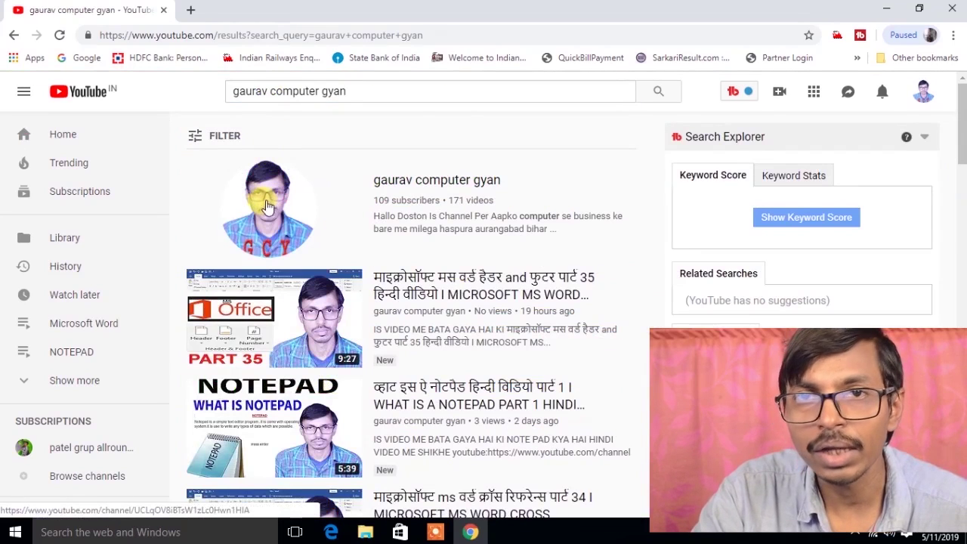
left_click(275, 213)
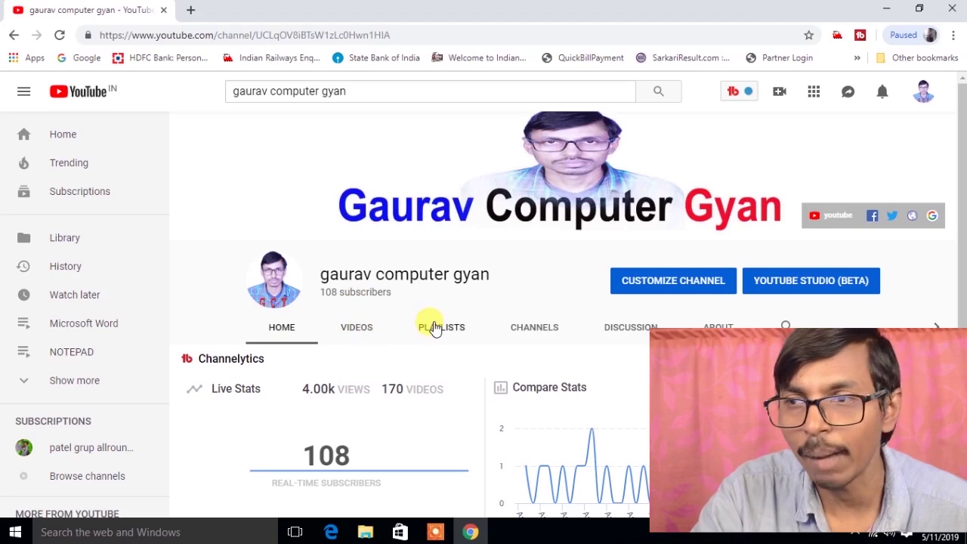
Scroll through the channel's uploaded videos, then switch to its Playlists tab
left_click(354, 329)
scroll(309, 340, "down", 4)
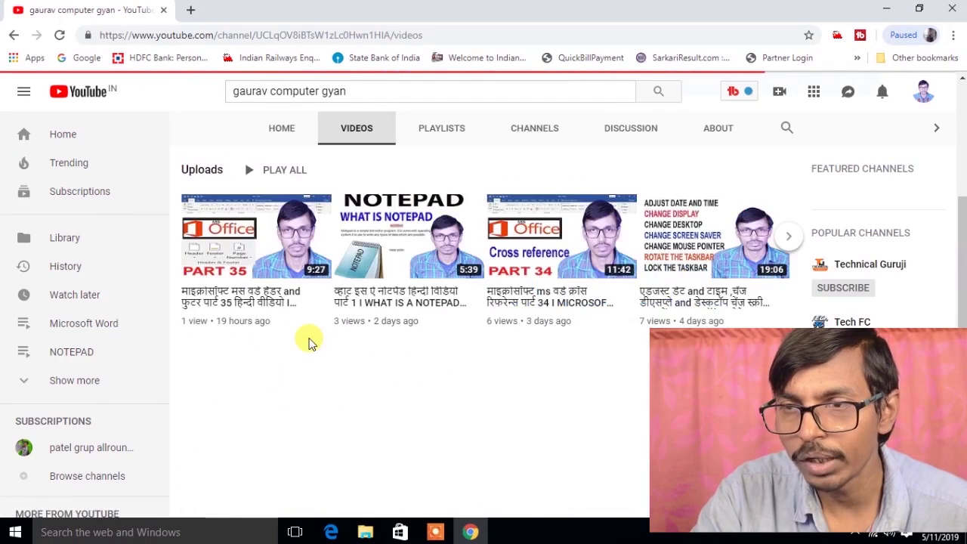
scroll(453, 306, "down", 2)
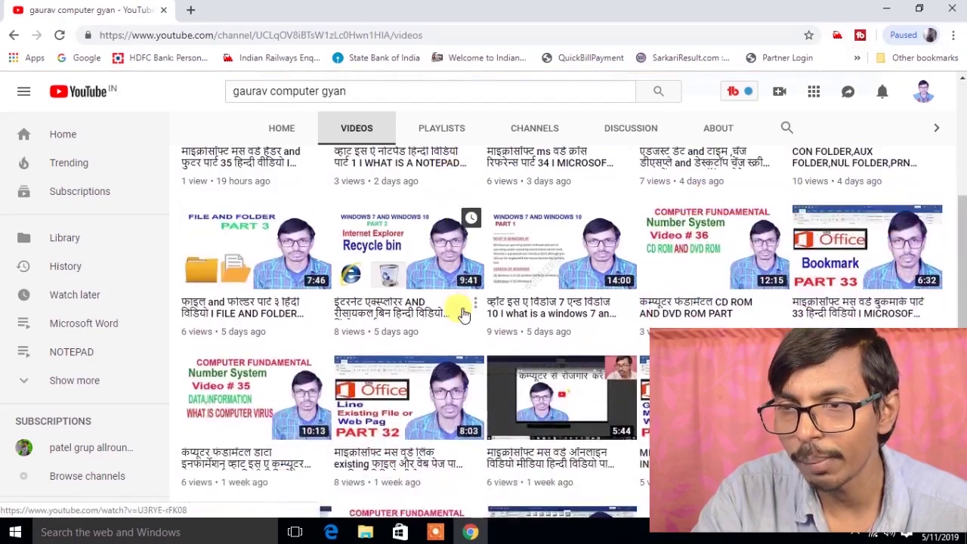
scroll(460, 310, "down", 2)
scroll(464, 316, "down", 1)
scroll(465, 316, "down", 4)
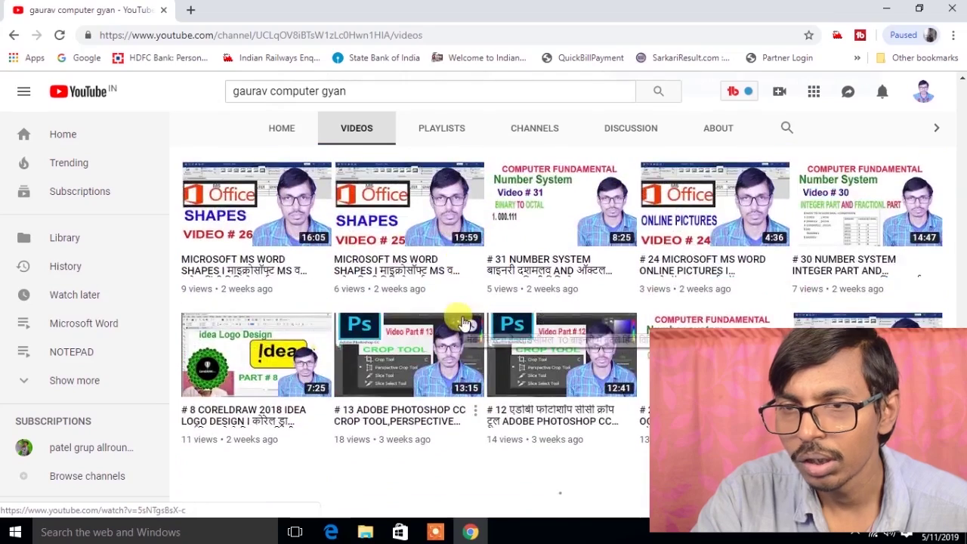
scroll(463, 319, "up", 7)
scroll(463, 322, "up", 4)
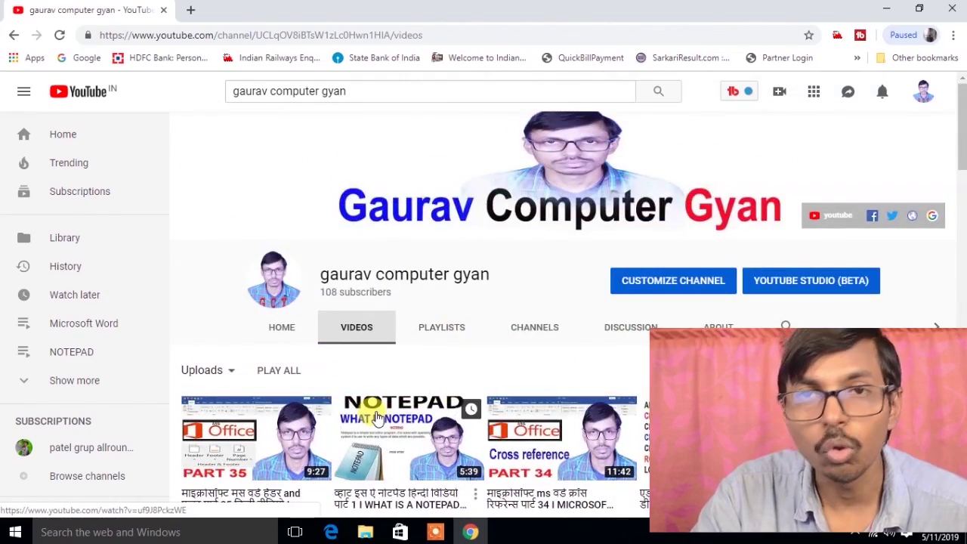
left_click(451, 333)
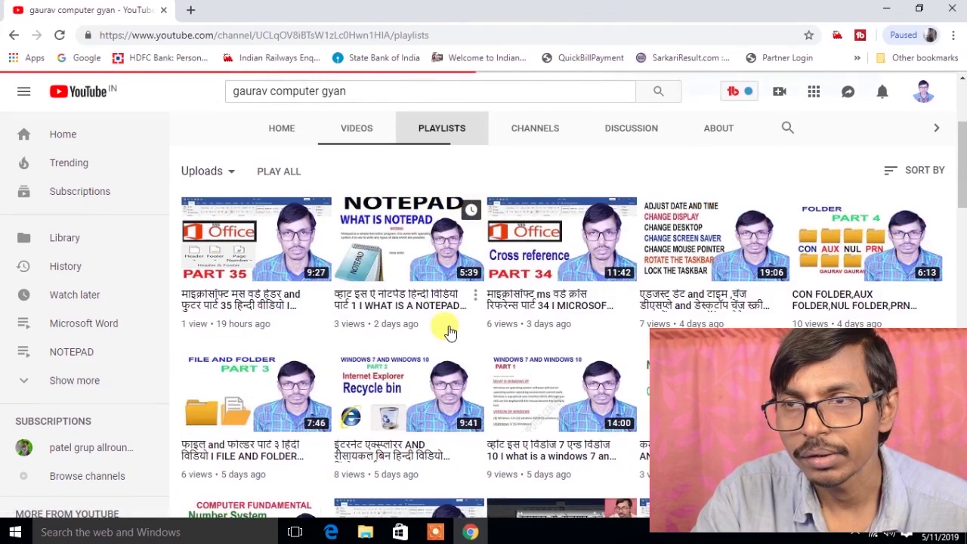
scroll(441, 324, "up", 3)
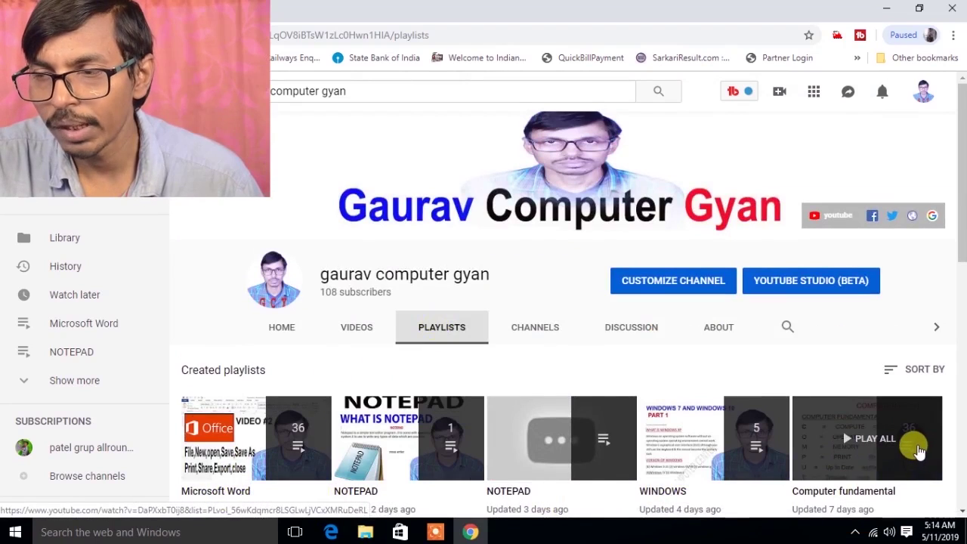
Visit the Microsoft Word playlist, pause its first video, and return to the channel's Playlists
left_click(212, 451)
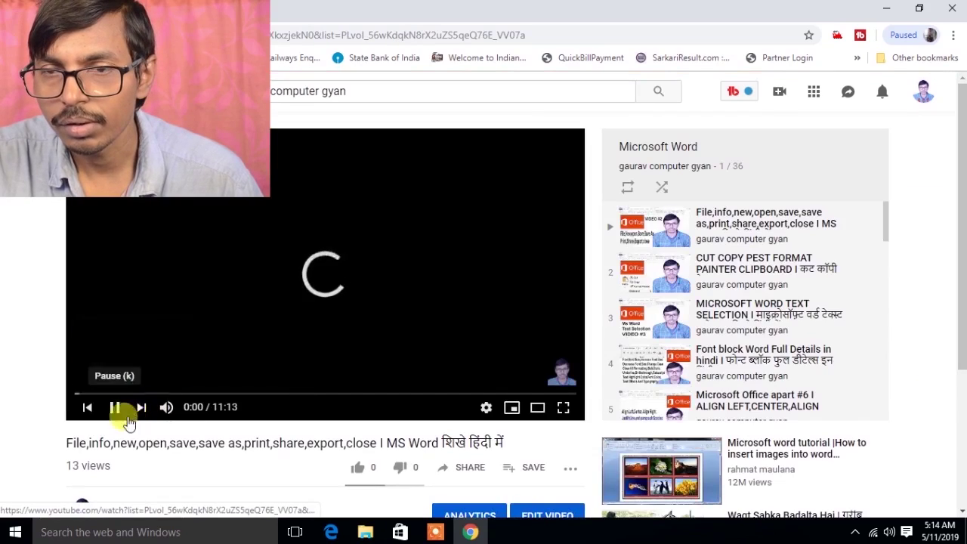
left_click(114, 407)
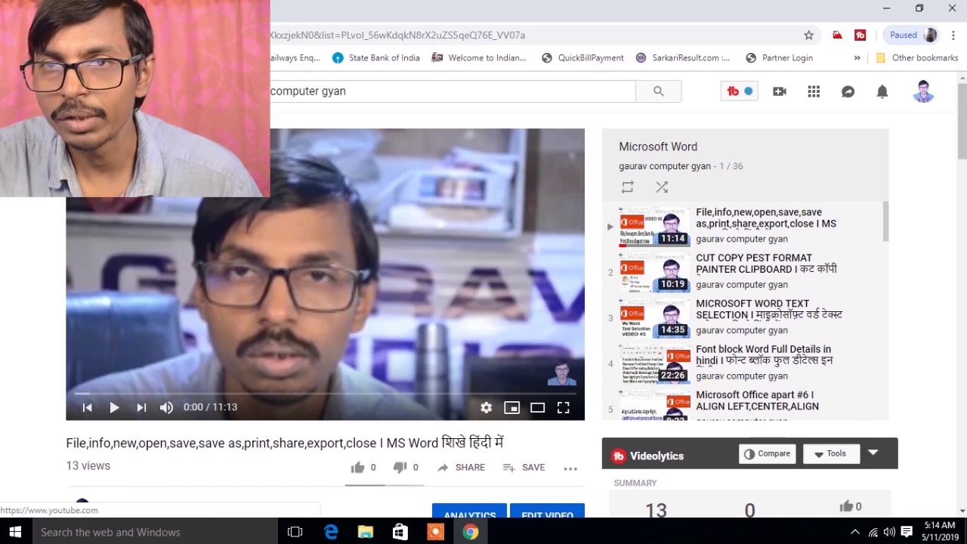
left_click(136, 508)
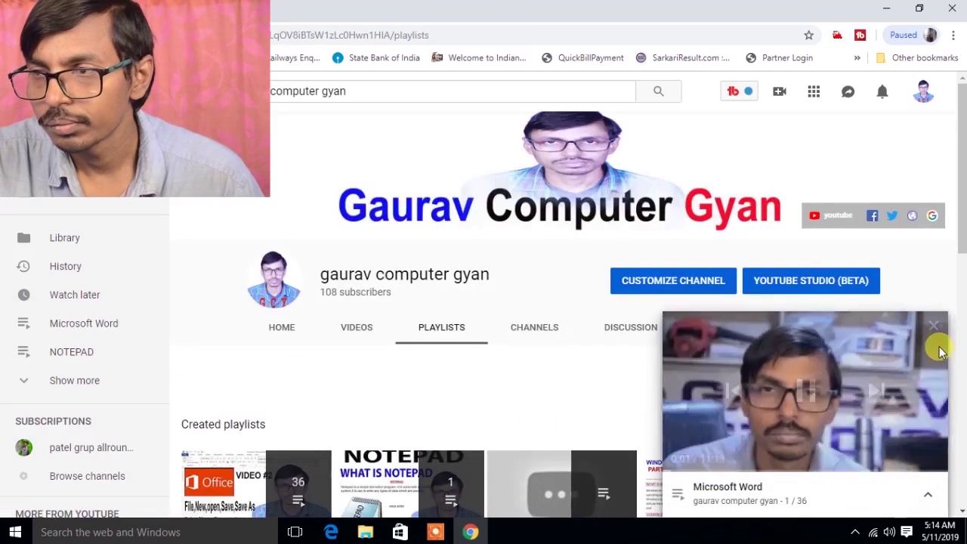
Close the miniplayer, then play all of Computer fundamental, pausing video 1 'WHAT IS A COMPUTER'
left_click(933, 324)
scroll(884, 481, "down", 1)
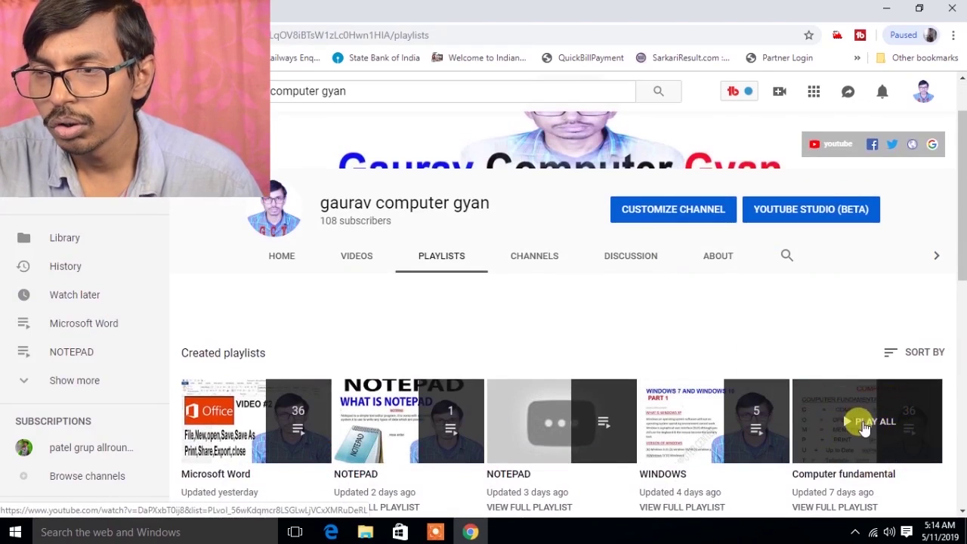
left_click(846, 427)
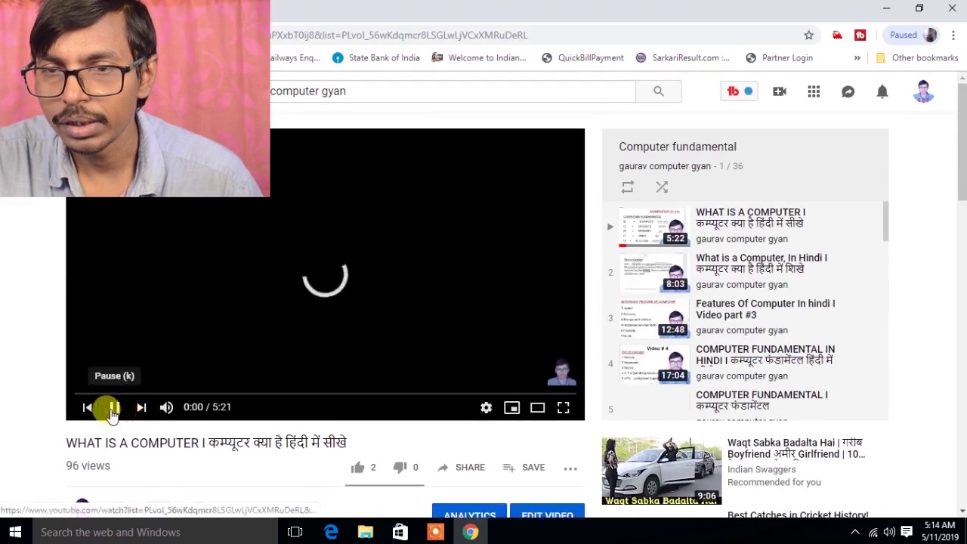
left_click(114, 406)
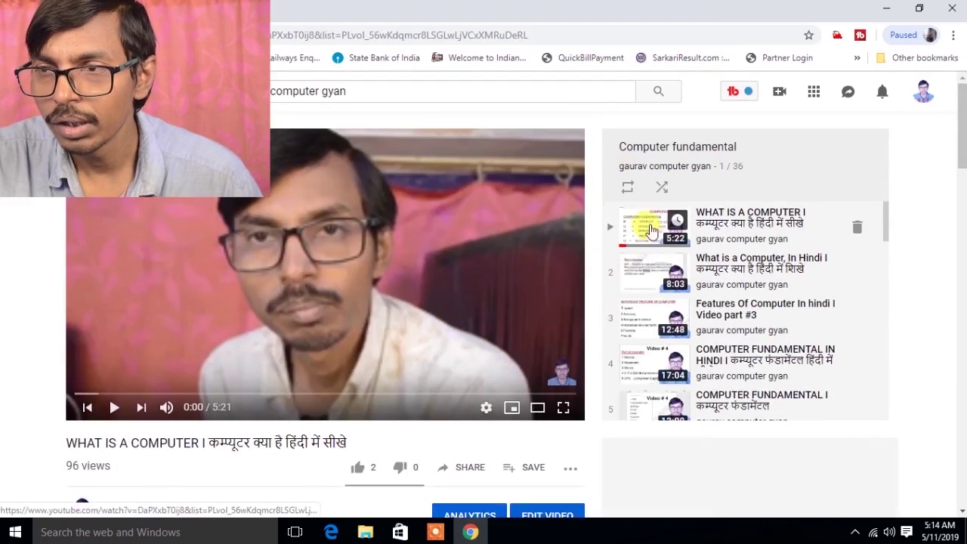